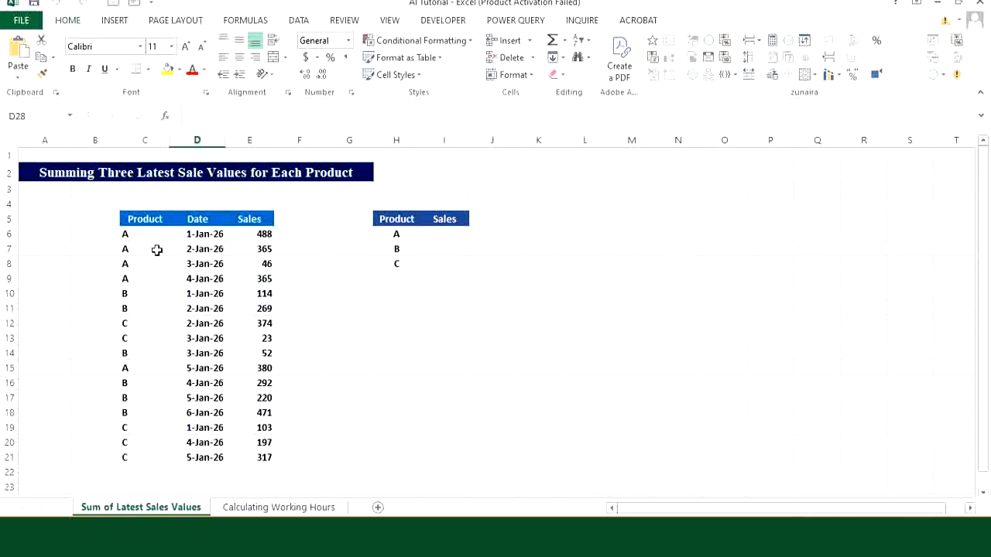
# Copy the sales data in C5:E18 into a new ChatGPT prompt after "This is my data starting from C5 to E21".
pyautogui.moveTo(139, 219); pyautogui.dragTo(243, 408)
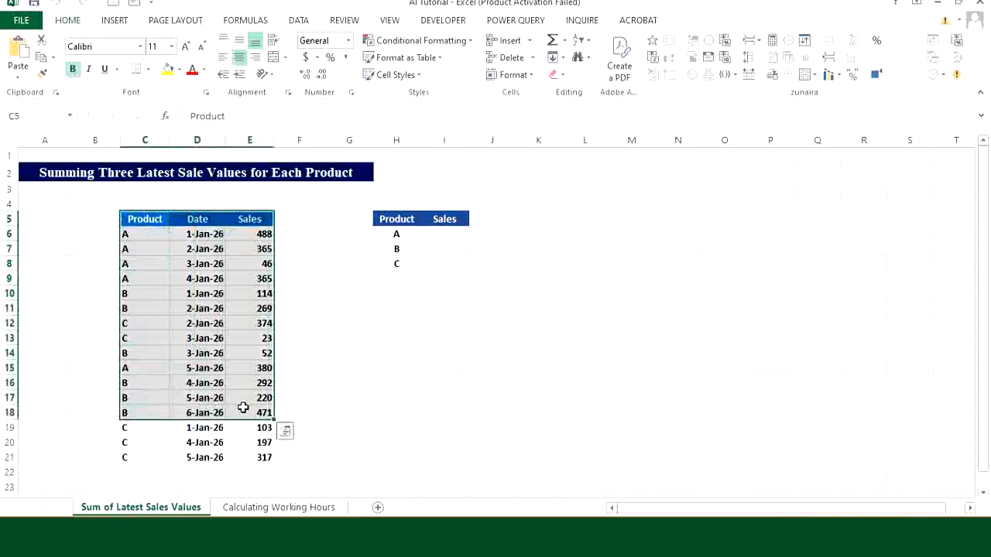
pyautogui.hotkey('ctrl', 'c')
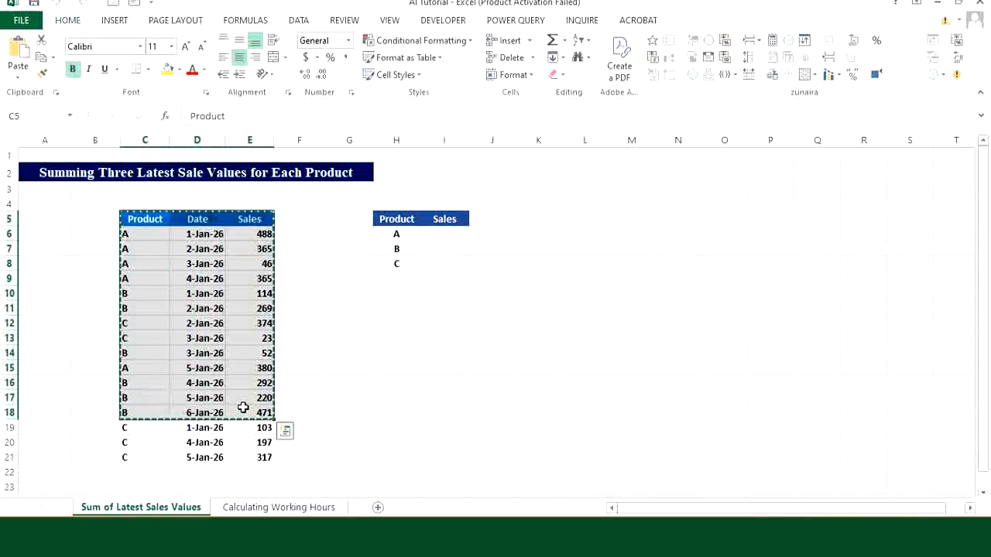
pyautogui.hotkey('alt', 'Tab')
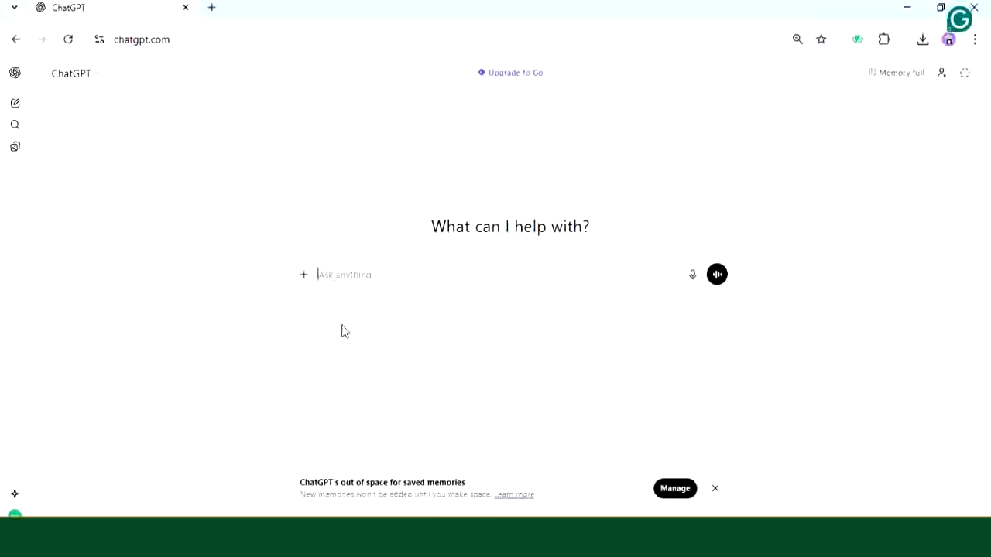
pyautogui.write('This is my data starting from ')
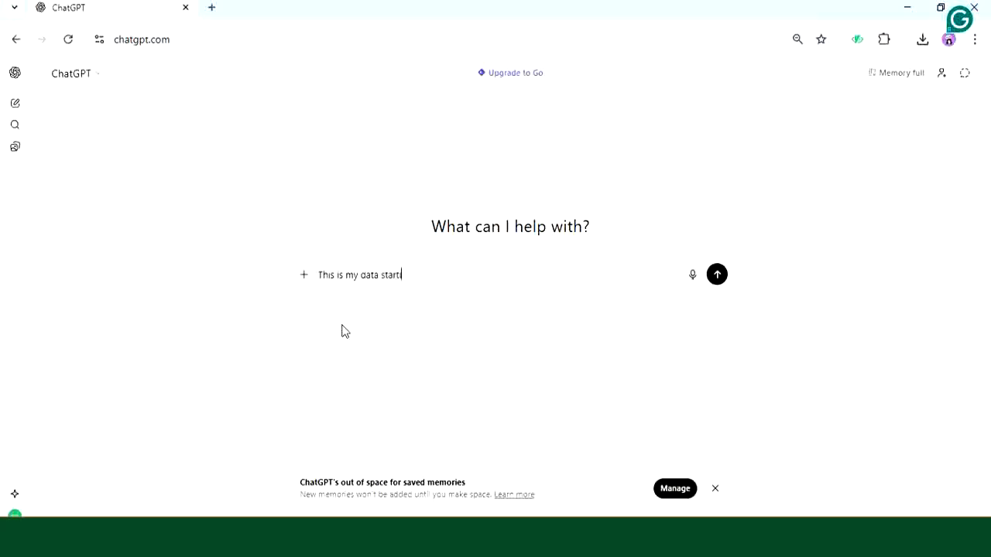
pyautogui.write('C5 to E21')
pyautogui.hotkey('ctrl', 'v')
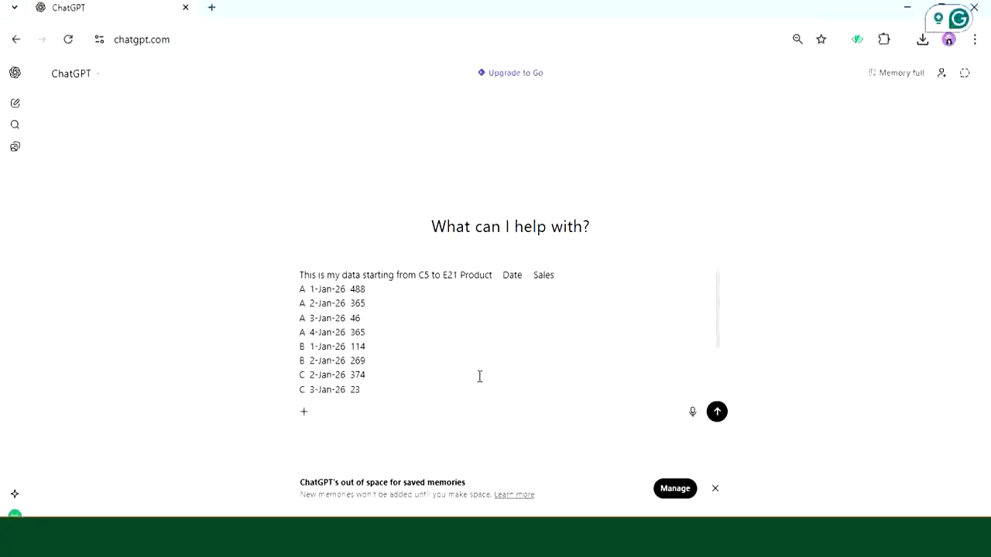
# Add to the prompt that row 5 is the header and request a single line formula summing the latest sales values for each product.
pyautogui.write('Row 5 ')
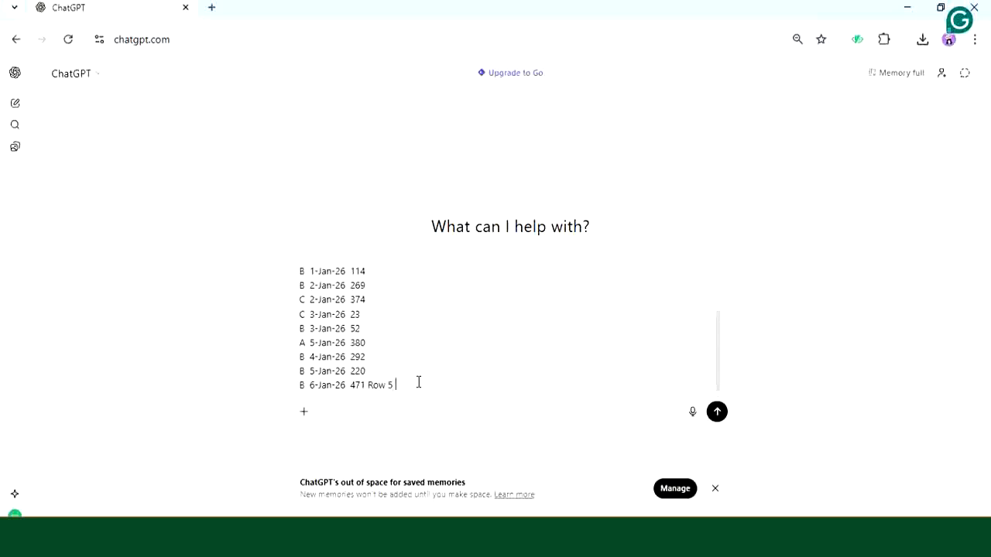
pyautogui.write('is basically the header and I want you to generate')
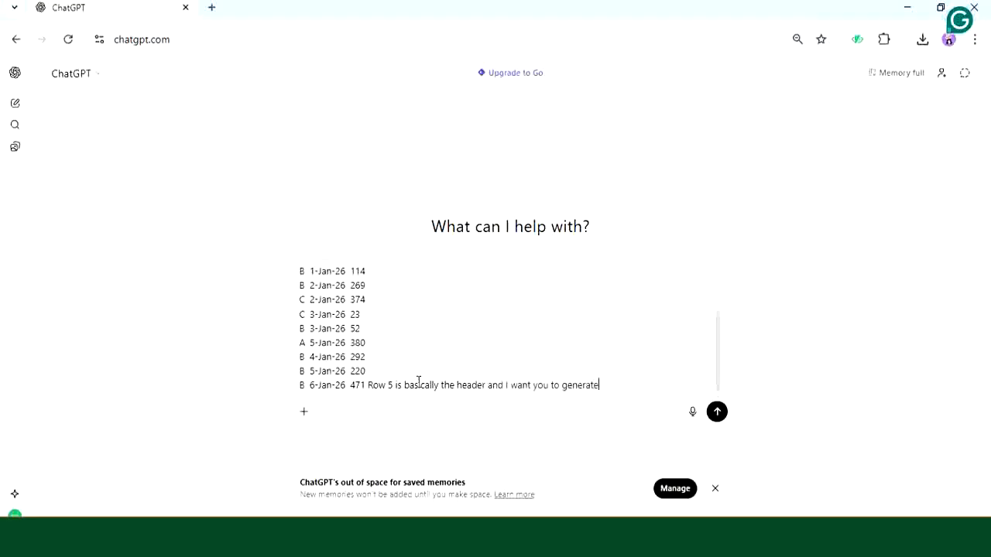
pyautogui.write(' single line formula to ')
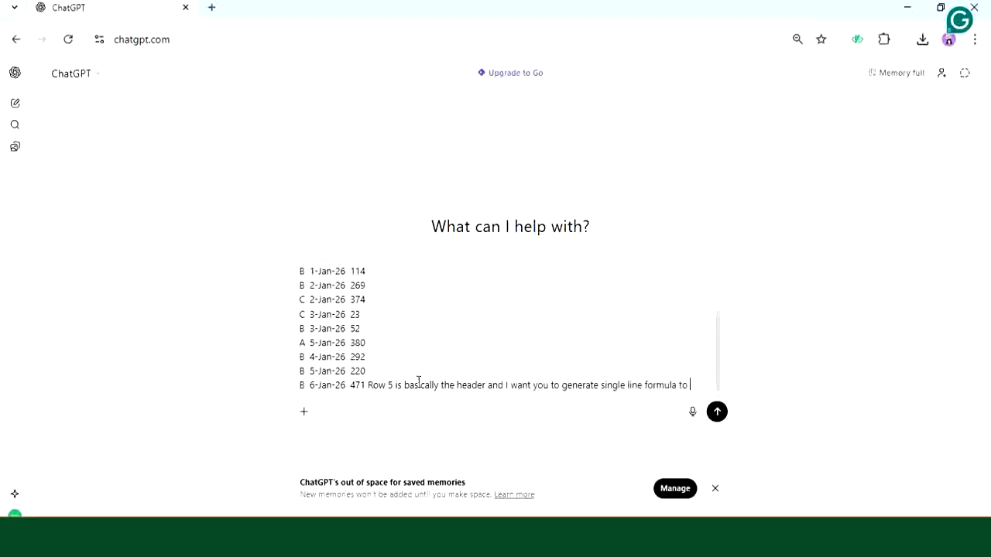
pyautogui.write('calucltae the sum of')
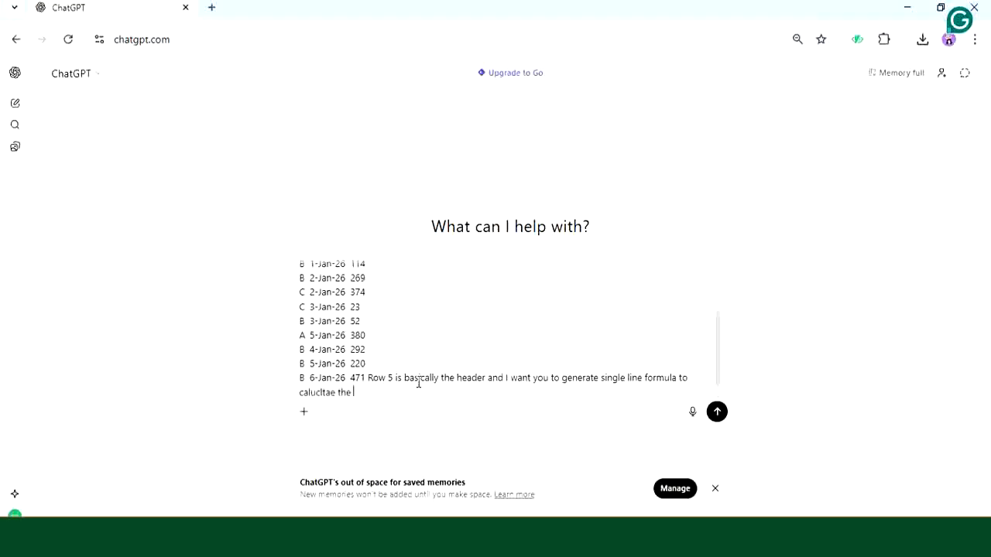
pyautogui.write(' latest sales valus for each product. The value to be look up is in cell')
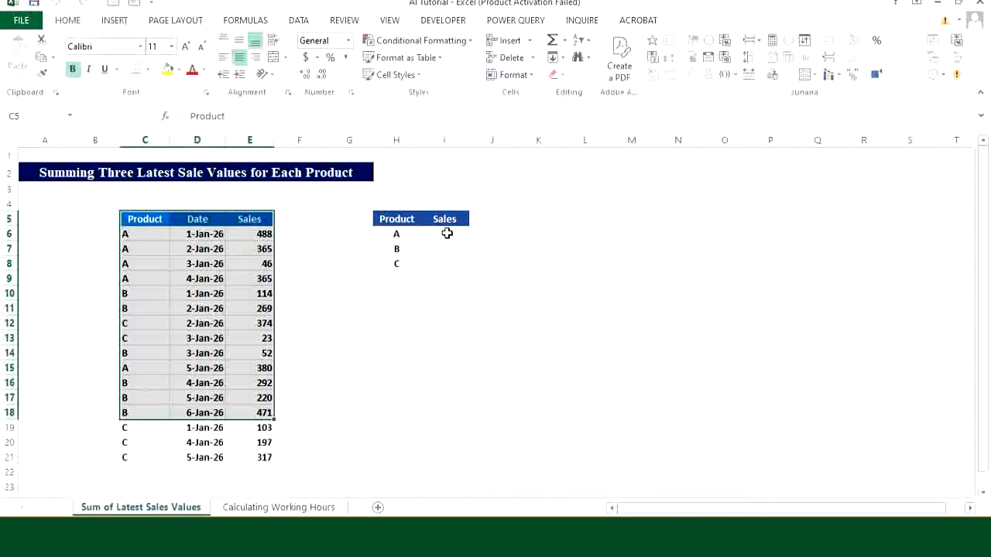
# Complete the prompt with H6 as the cell to be looked up and ask for a non VBA and no Excel 365 solution.
pyautogui.click(407, 233)
pyautogui.click(441, 236)
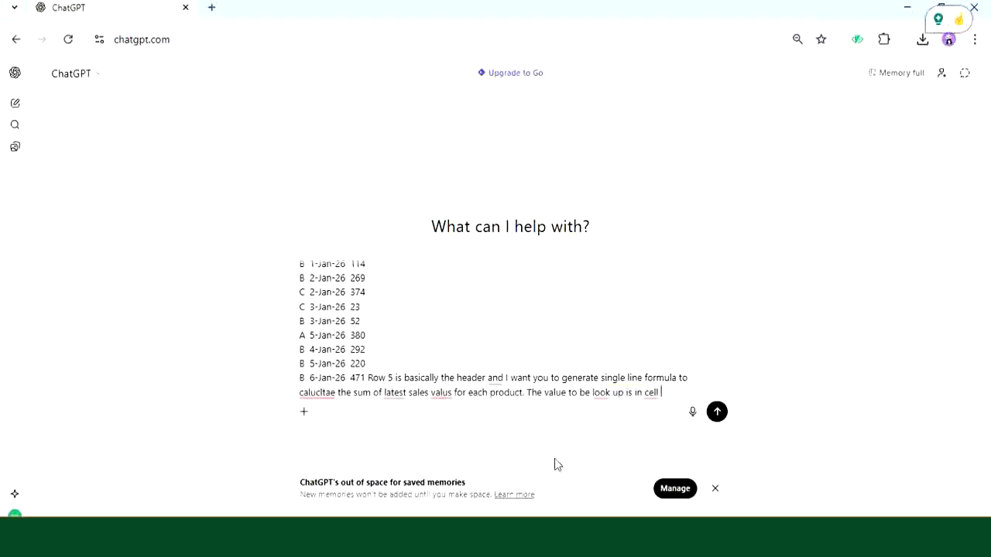
pyautogui.write('ed up is in cell')
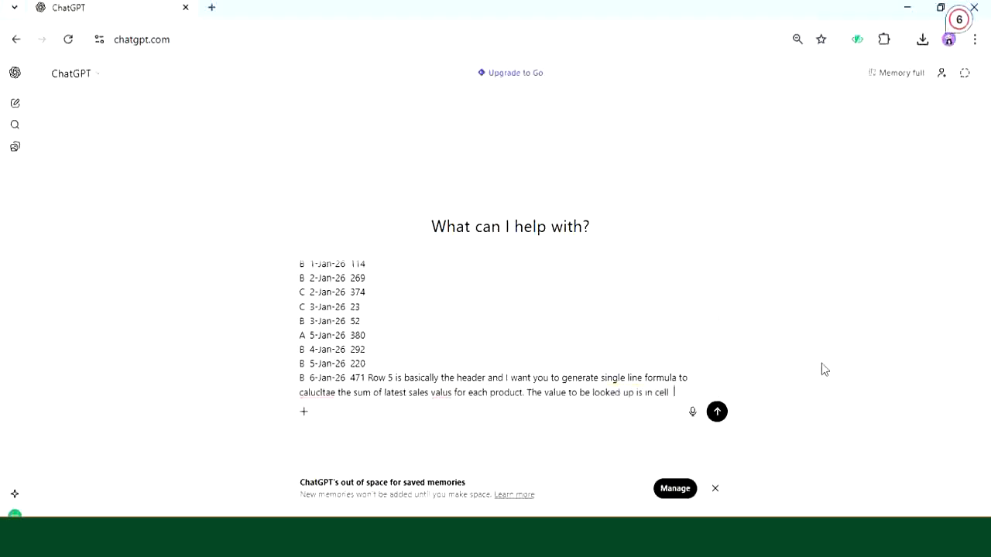
pyautogui.write(' H6. I want the n')
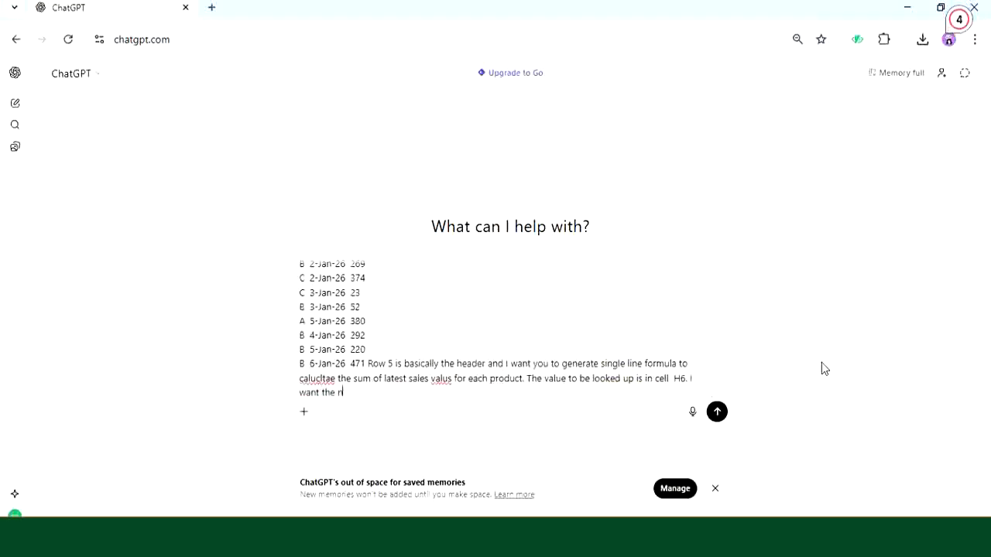
pyautogui.write('on VBA')
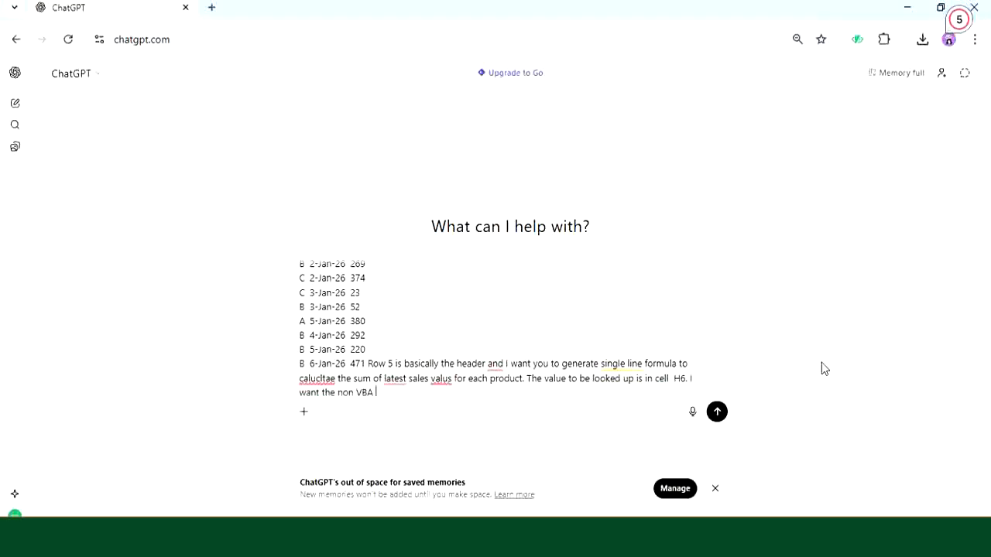
pyautogui.write(' and no excel 365 solution.')
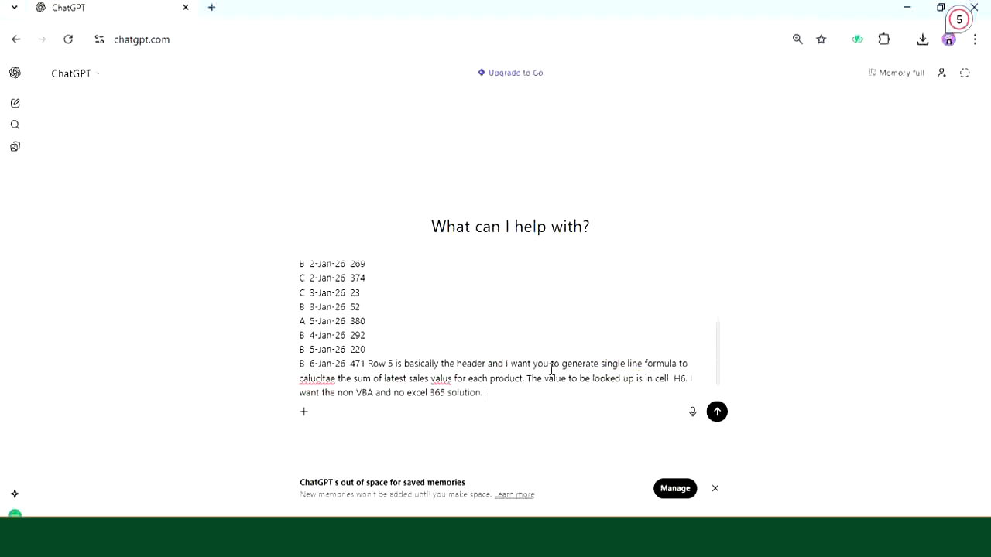
# Correct the prompt's wording, including "calculate", "values" and "non-VBA", and send it.
pyautogui.scroll(3, 523, 364)
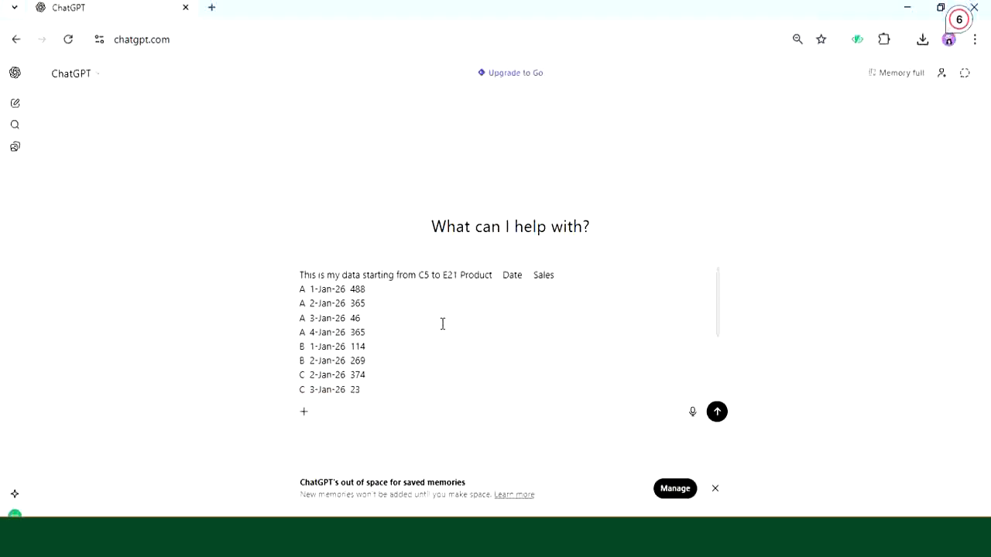
pyautogui.scroll(-2, 442, 325)
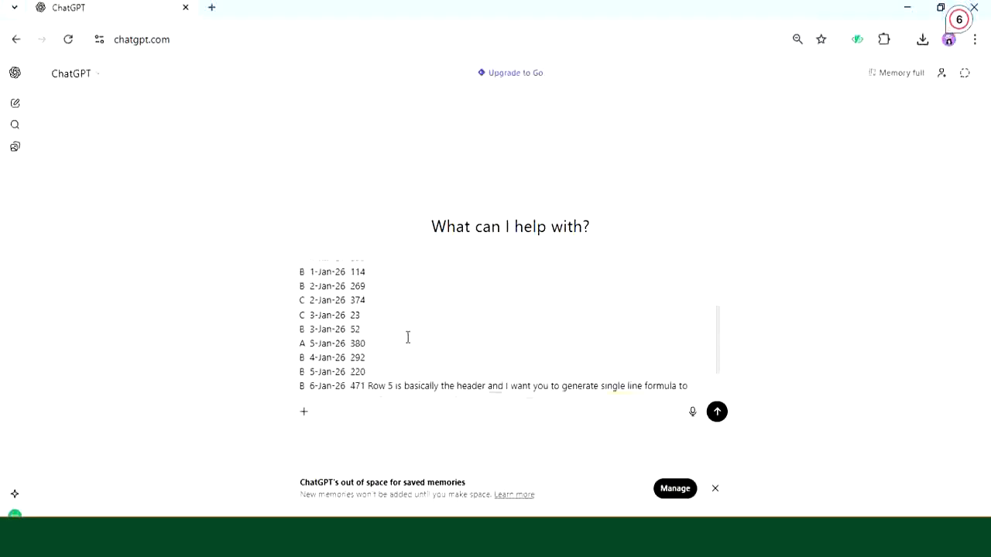
pyautogui.scroll(-1, 407, 332)
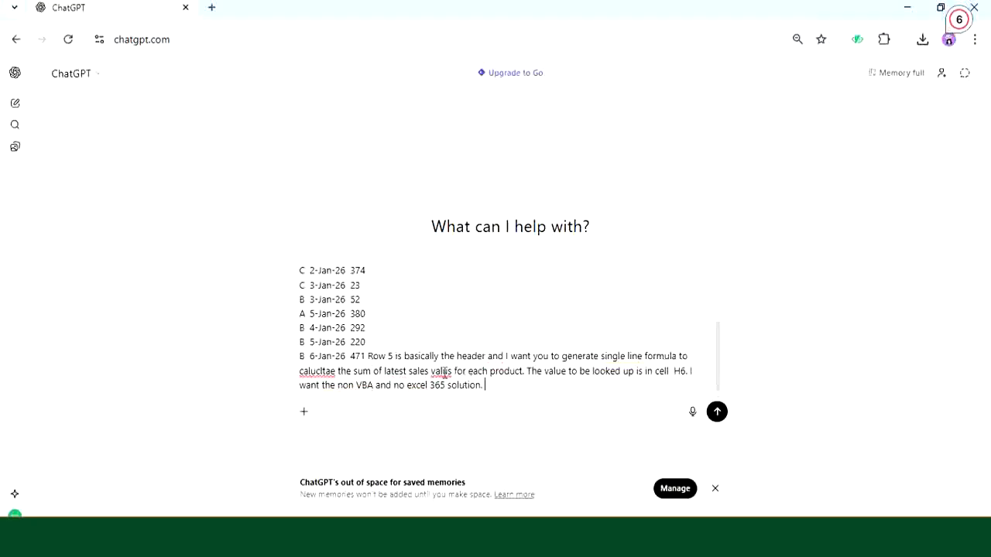
pyautogui.rightClick(442, 372)
pyautogui.click(476, 41)
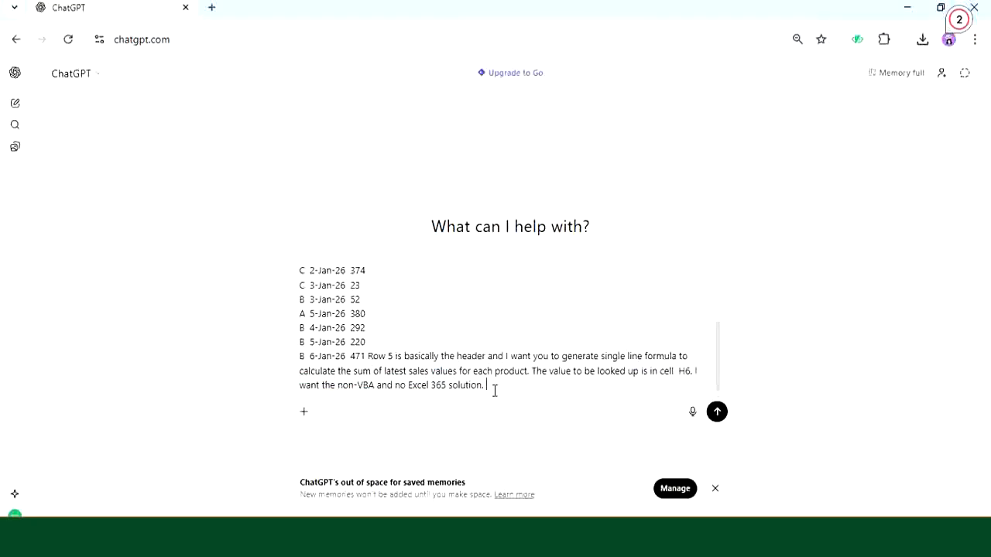
pyautogui.click(717, 414)
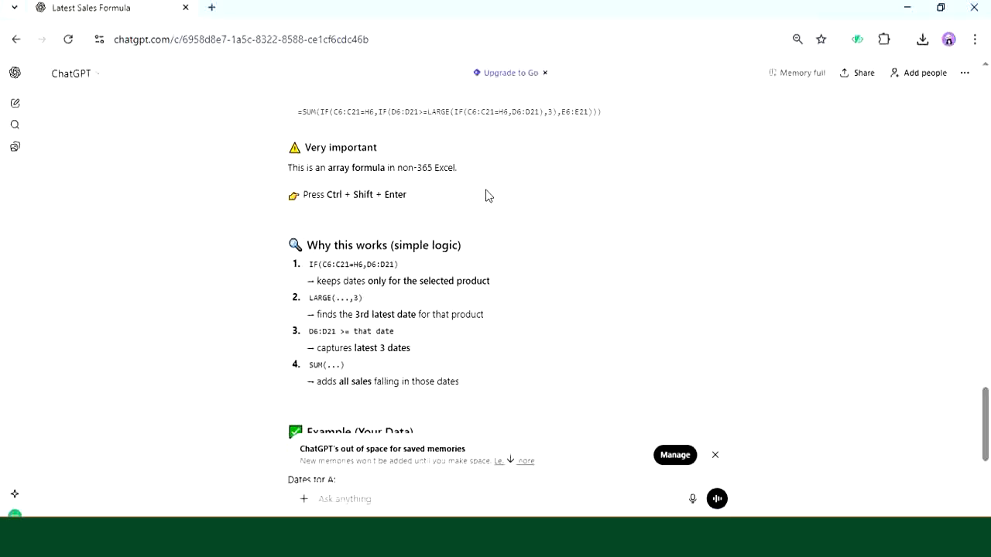
# Copy the generated formula =SUM(IF(C6:C21=H6,IF(D6:D21>=LARGE(IF(C6:C21=H6,D6:D21),3),E6:E21))) into I6 of the Excel sheet as an array formula.
pyautogui.moveTo(618, 117); pyautogui.dragTo(294, 122)
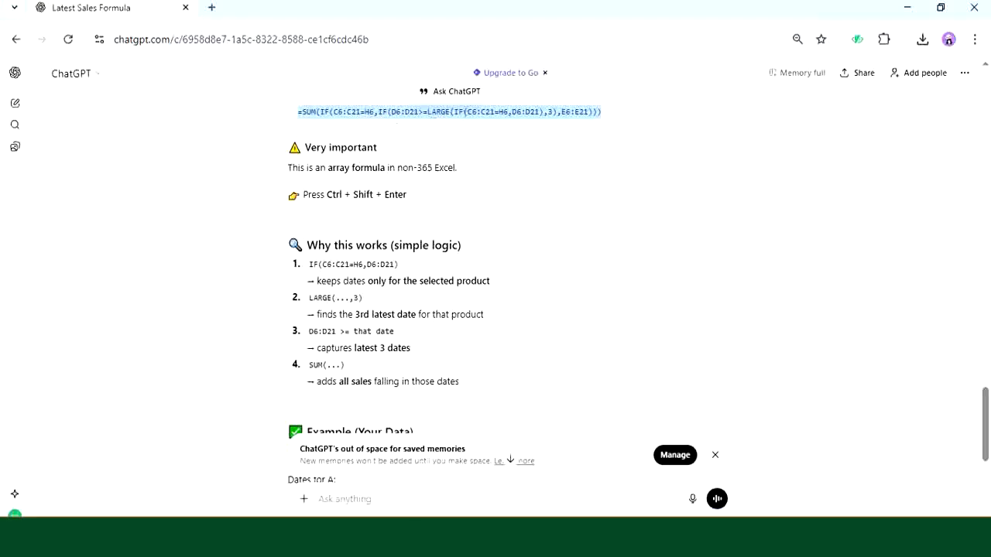
pyautogui.hotkey('alt', 'Tab')
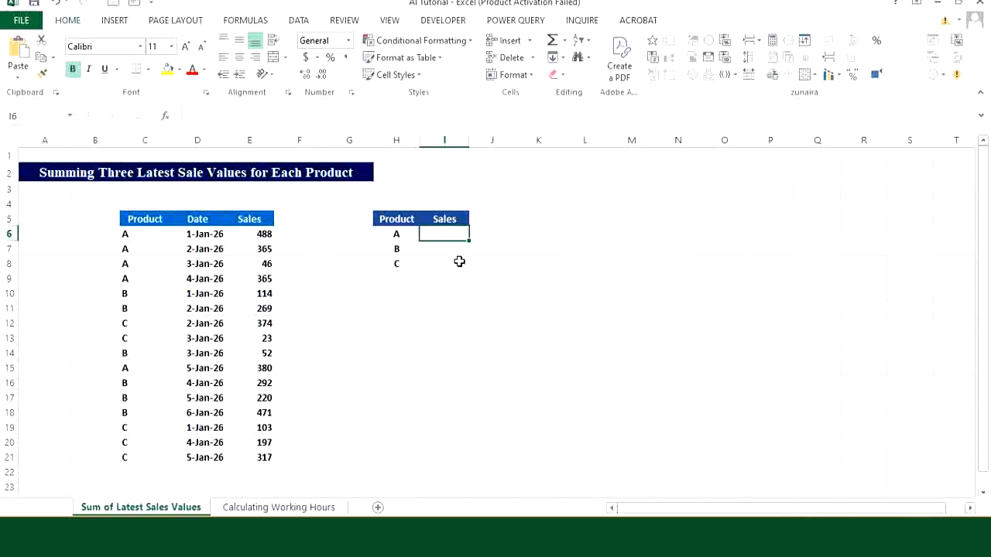
pyautogui.hotkey('ctrl', 'v')
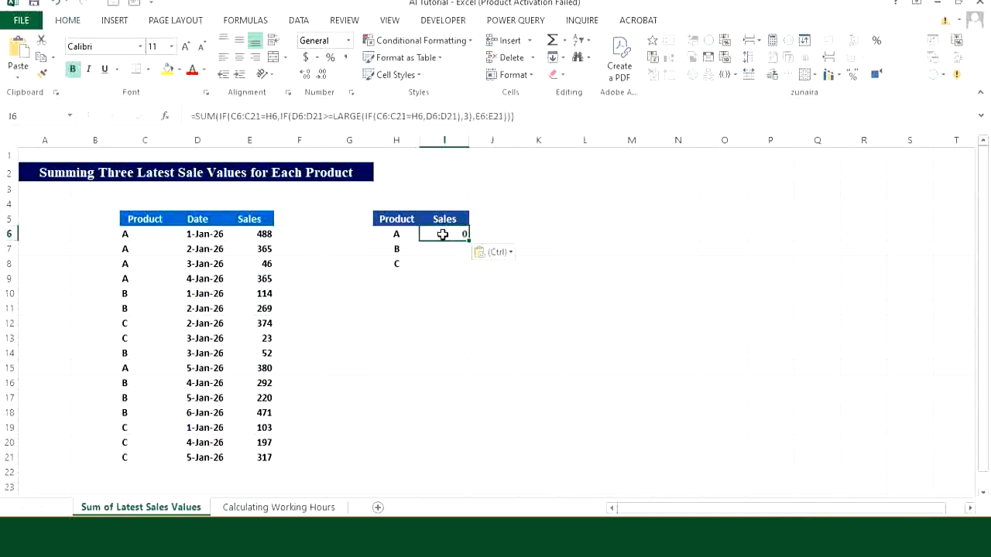
pyautogui.doubleClick(442, 234)
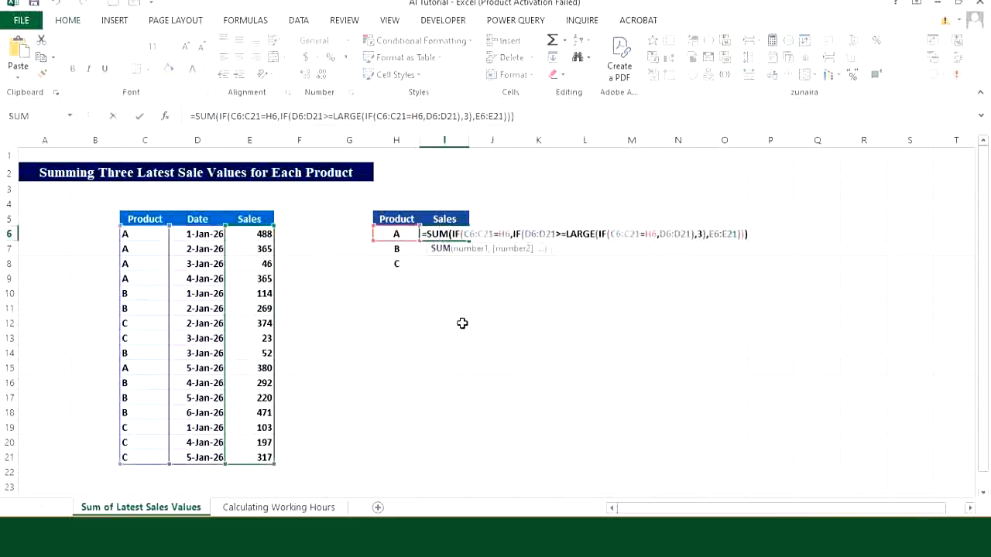
pyautogui.hotkey('ctrl', 'shift', 'Return')
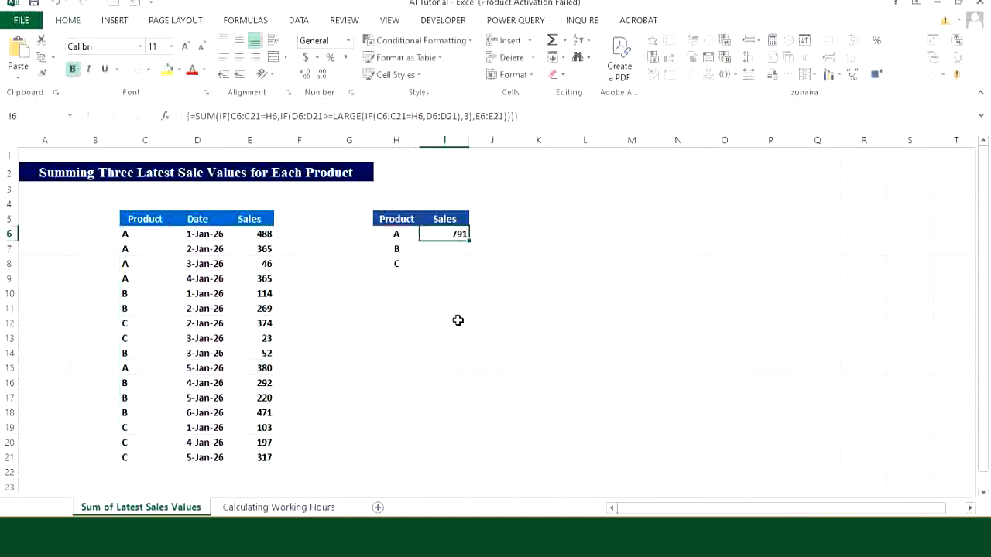
pyautogui.click(447, 244)
pyautogui.click(448, 239)
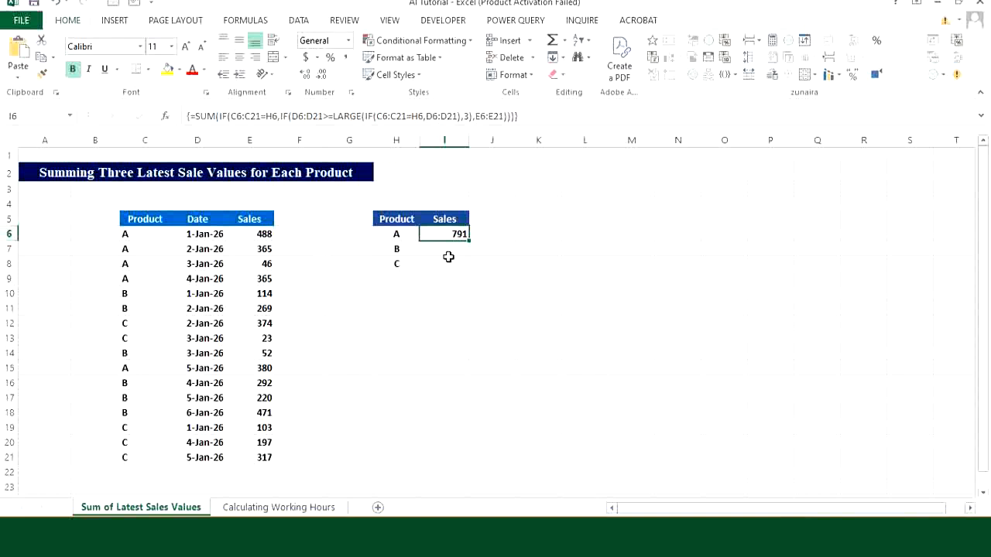
# Check product A's total with a temporary =E15+E9+E8 formula in F13 and clear that cell.
pyautogui.click(321, 343)
pyautogui.write('=')
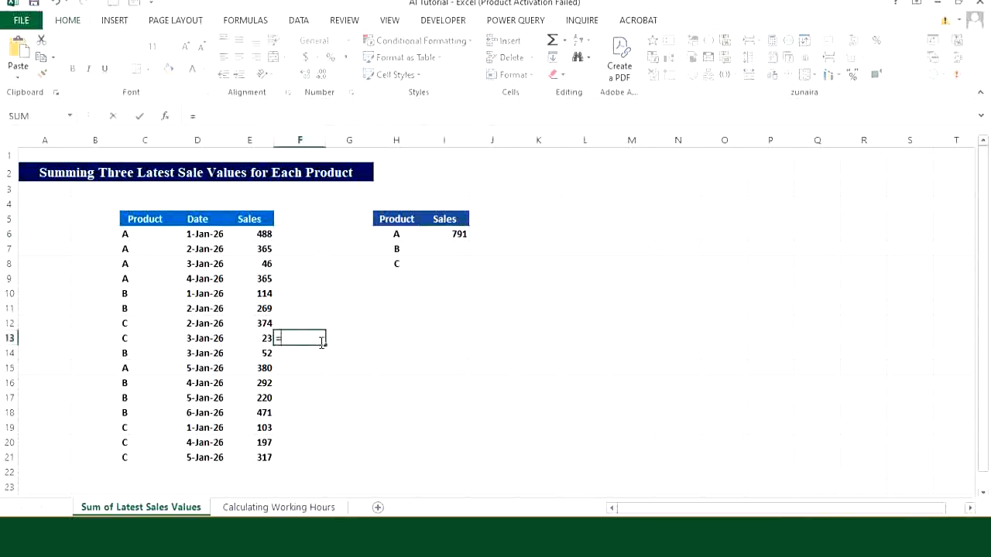
pyautogui.click(260, 369)
pyautogui.write('+')
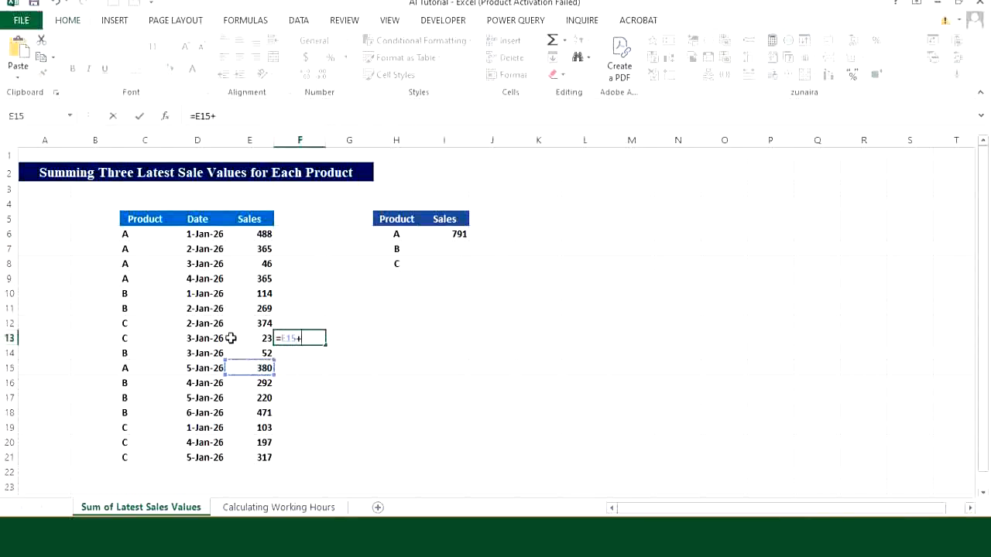
pyautogui.click(258, 280)
pyautogui.write('+')
pyautogui.click(257, 264)
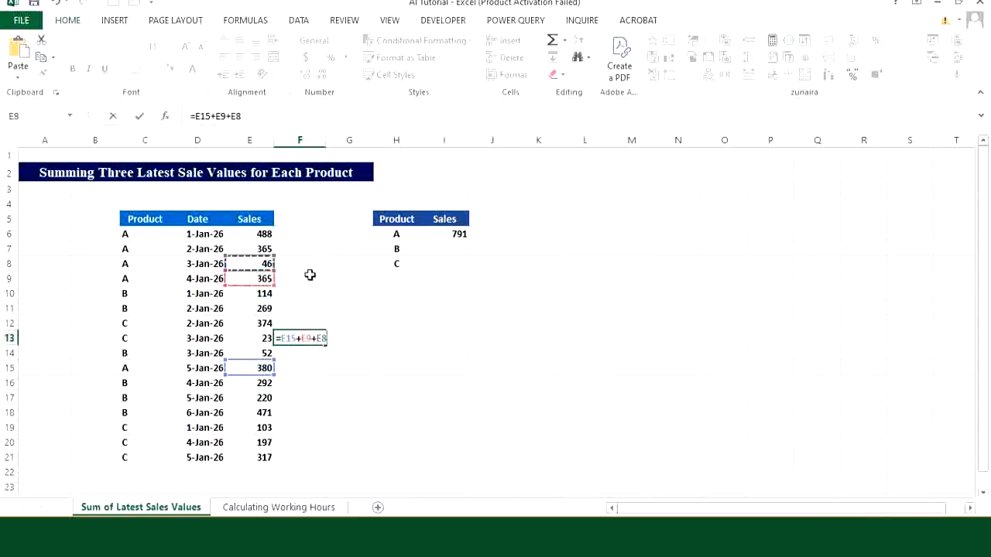
pyautogui.press('Return')
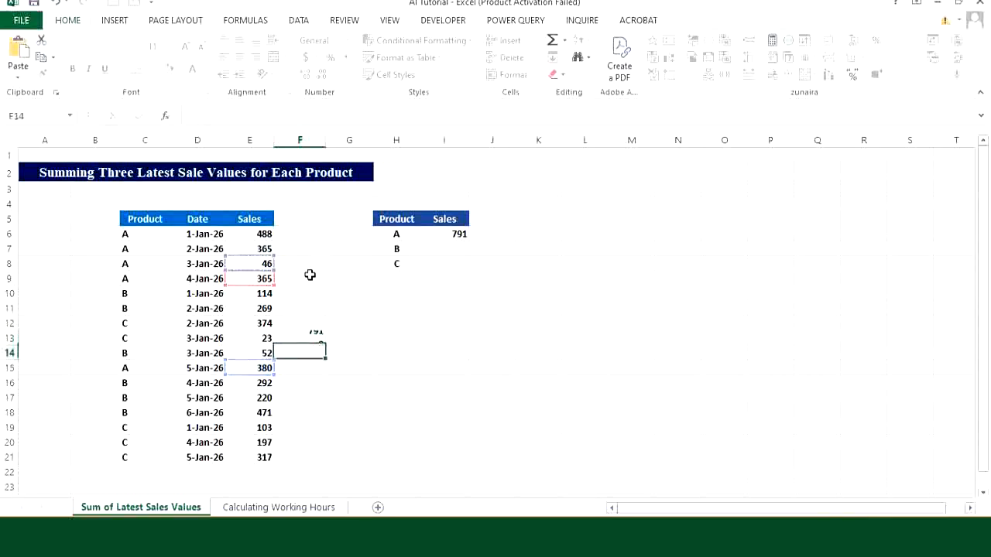
pyautogui.click(310, 338)
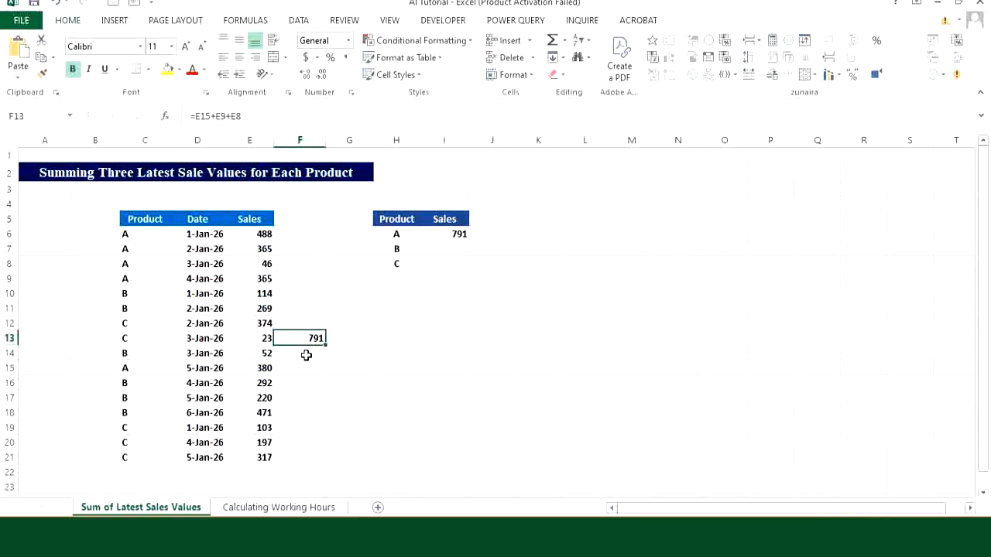
pyautogui.press('Delete')
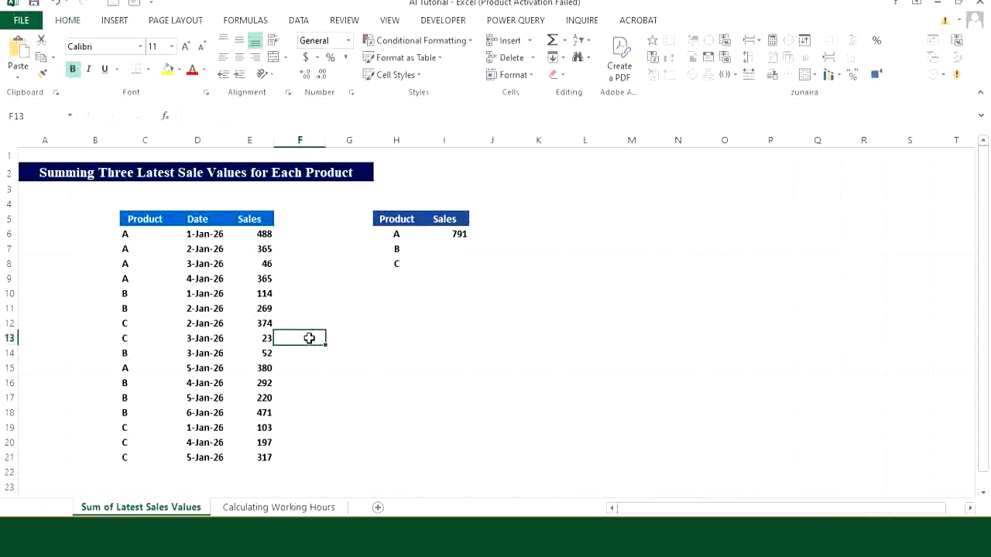
# Fill product A's array formula from I6 down to I8 for products B and C.
pyautogui.click(436, 234)
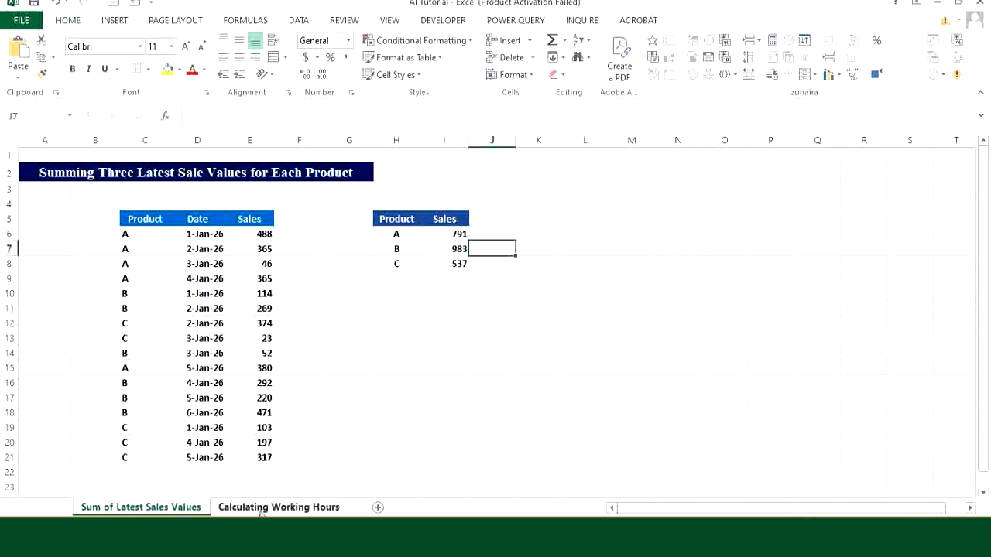
# Open the Calculating Working Hours sheet to view the employee time data.
pyautogui.click(263, 508)
pyautogui.click(262, 367)
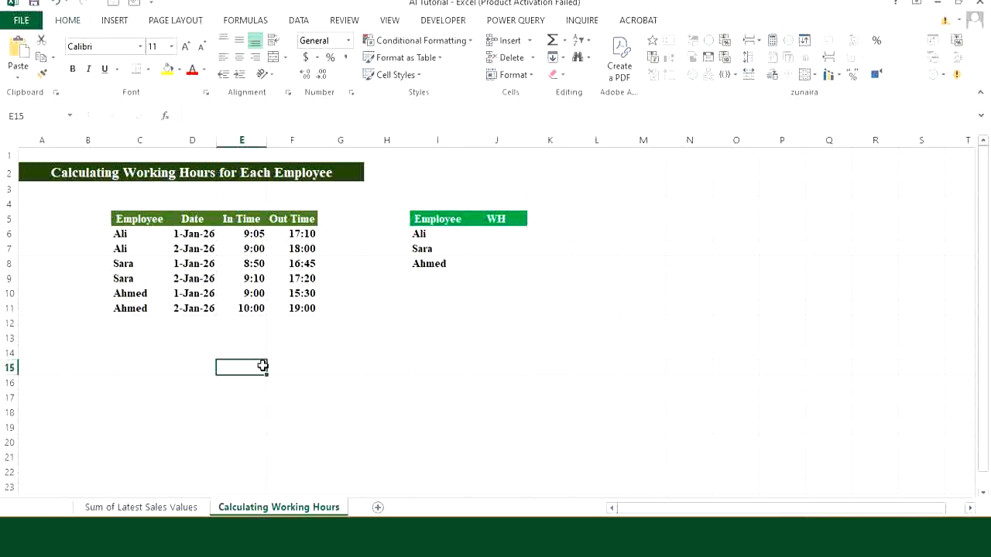
pyautogui.click(184, 337)
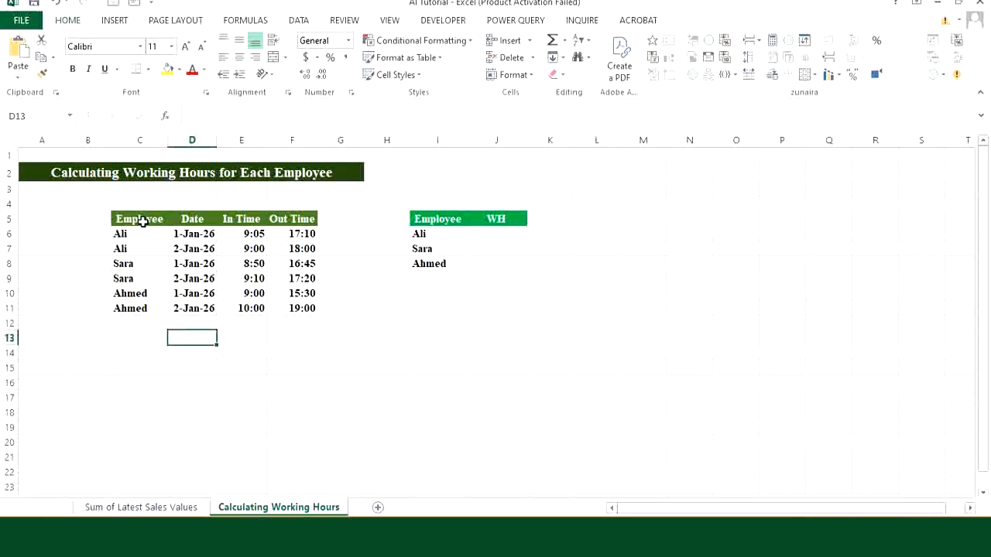
# Copy the employee time table C5:F11, including its headers, and switch to ChatGPT.
pyautogui.moveTo(141, 219); pyautogui.dragTo(299, 304)
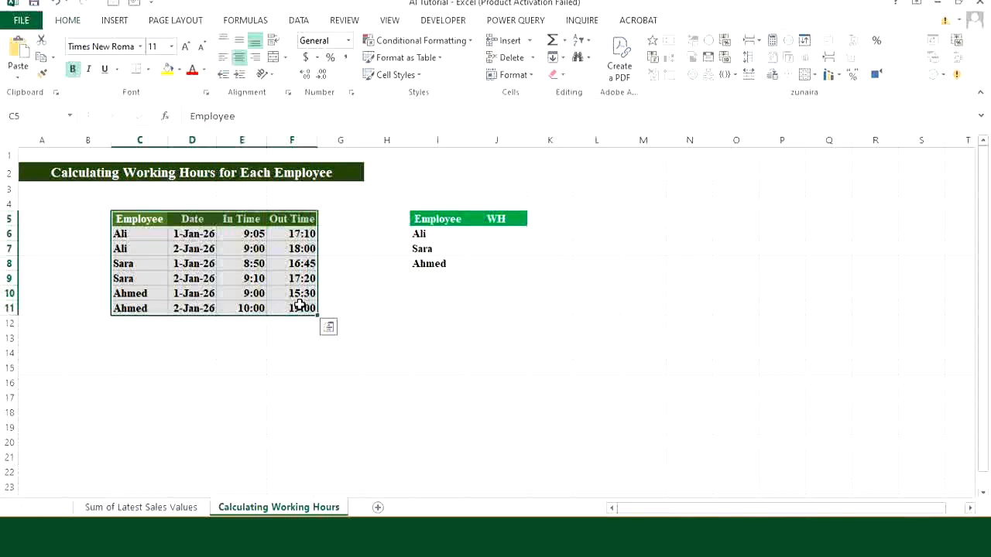
pyautogui.hotkey('ctrl', 'c')
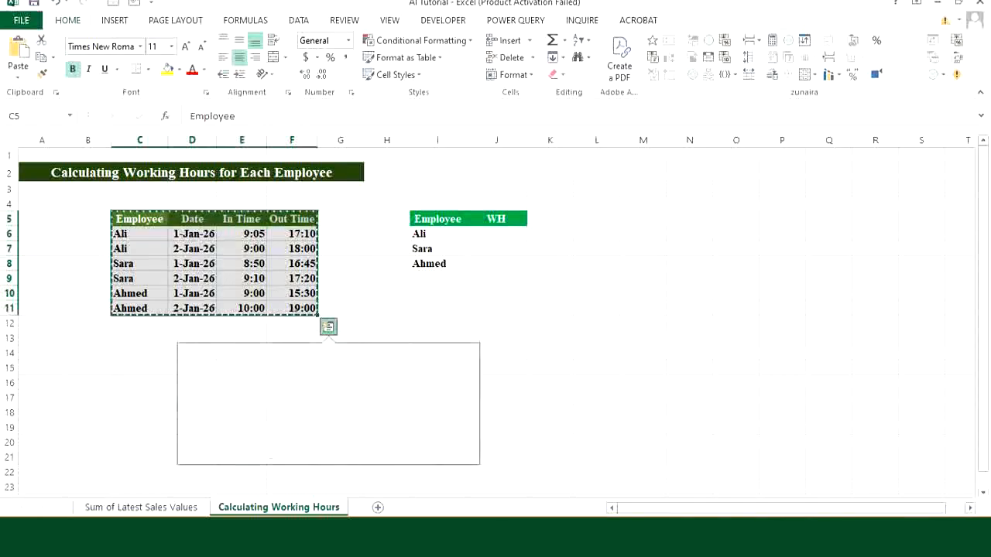
pyautogui.hotkey('alt', 'Tab')
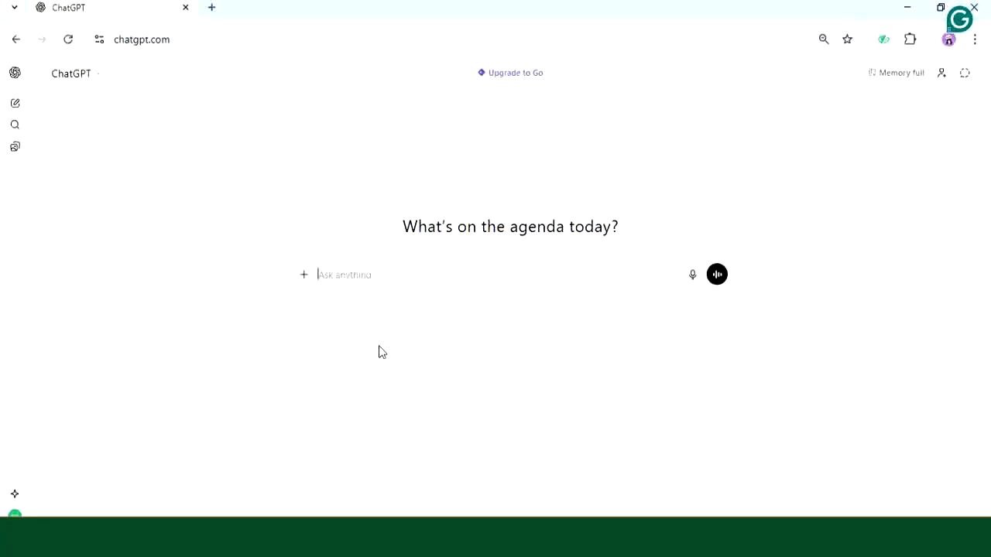
# Begin a prompt stating the data runs from C5 to F11 with row 5 as header, paste the table, and remove its attached image.
pyautogui.write('This is my ')
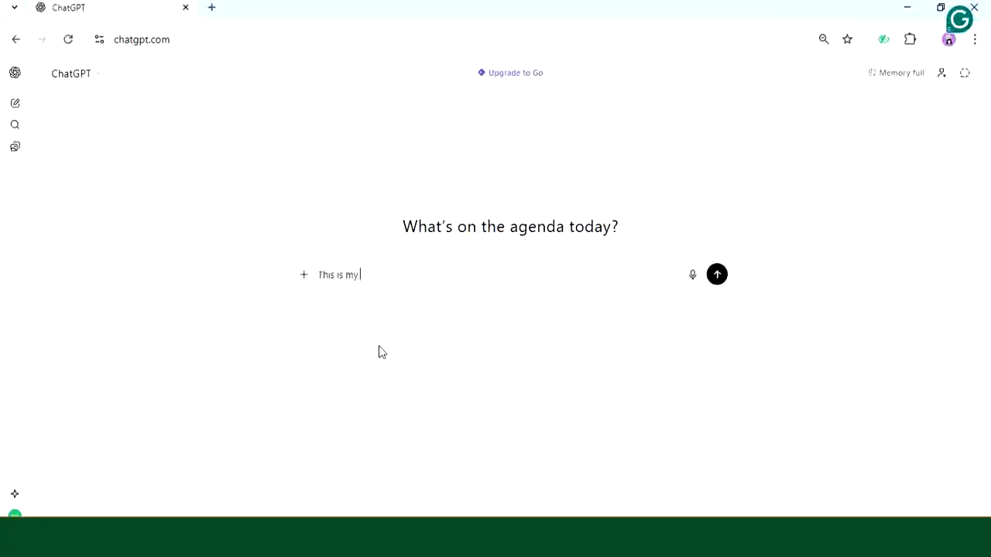
pyautogui.write('data starting from C5 to')
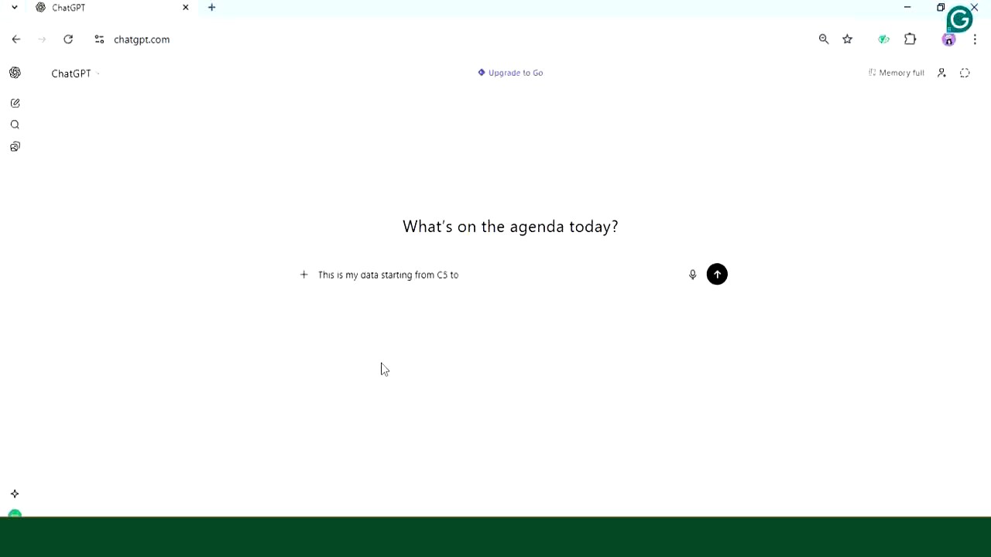
pyautogui.moveTo(438, 537)
pyautogui.click(452, 512)
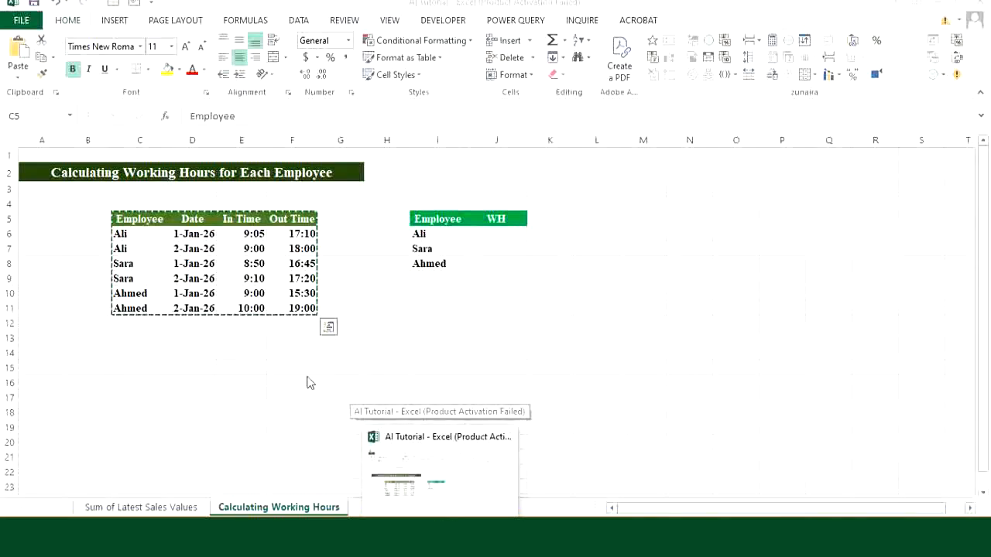
pyautogui.write('F11. row 5 is')
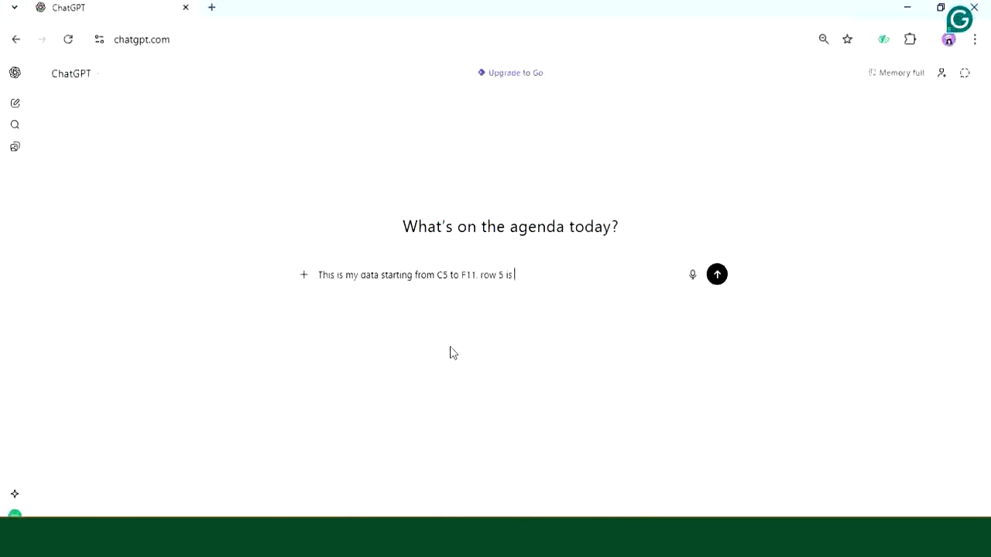
pyautogui.write(' a header row.')
pyautogui.hotkey('ctrl', 'v')
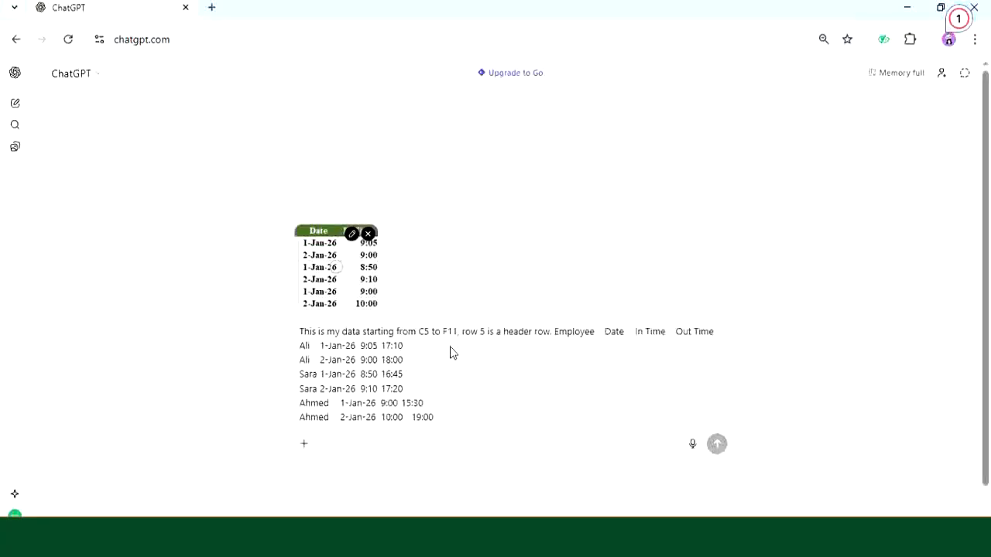
pyautogui.click(368, 230)
# Request a formula for each employee's total working hours over the last two days, without VBA or Excel 365, and submit the prompt.
pyautogui.click(463, 359)
pyautogui.write('and')
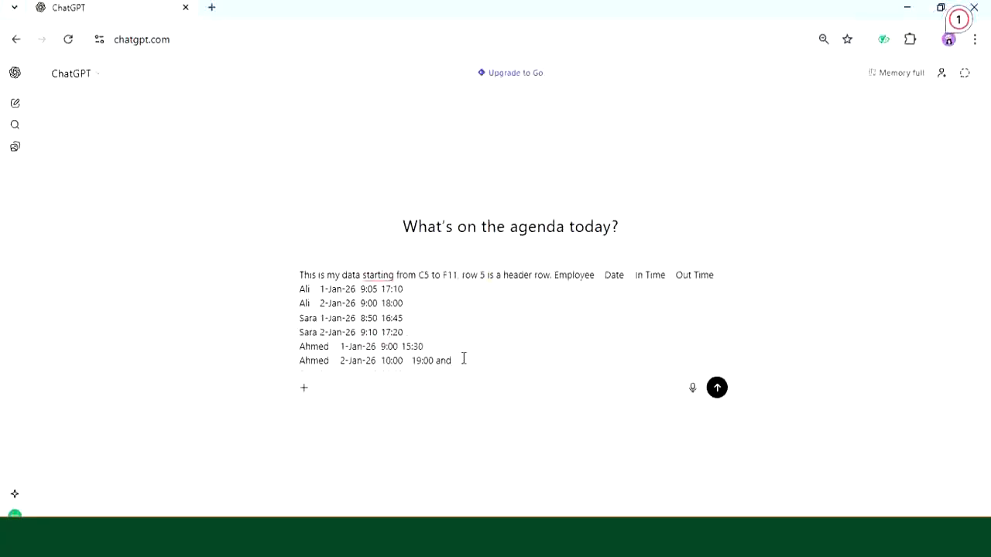
pyautogui.write(' I want you to give me formula')
pyautogui.write(' for calcutain')
pyautogui.write('g total working hou')
pyautogui.write('rs for each')
pyautogui.write(' employee for ')
pyautogui.write('last two day')
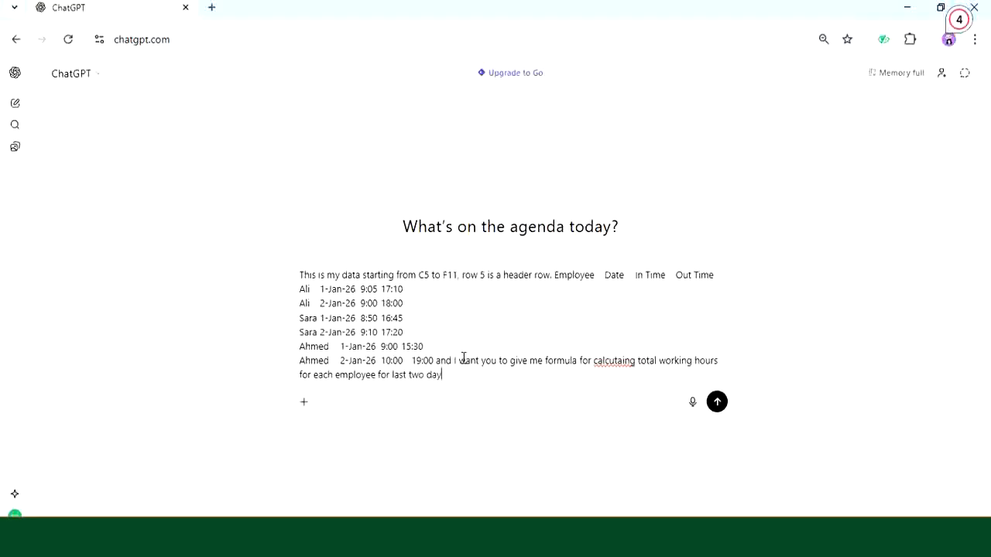
pyautogui.write('s  I need non vba and no excel')
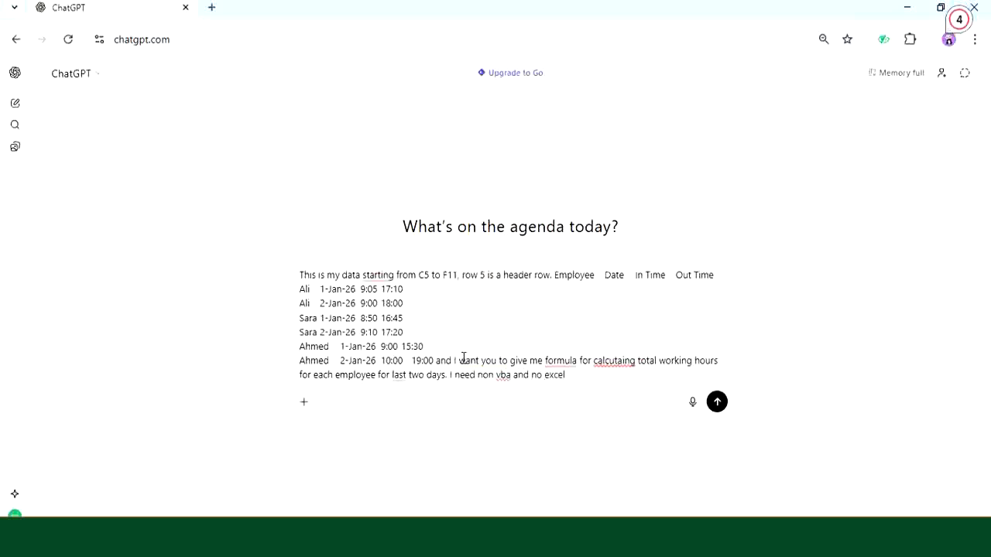
pyautogui.write(' 365 solution')
pyautogui.press('Return')
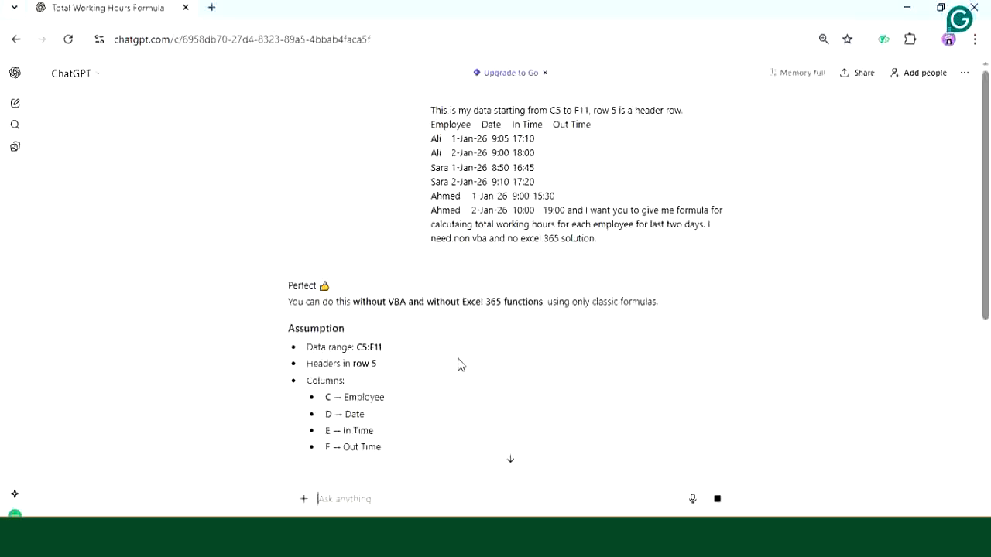
# Copy the generated formula =SUMPRODUCT(($C$6:$C$11=I6)*(($D$6:$D$11>=LARGE(($C$6:$C$11=I6)*$D$6:$D$11,2)))*($F$6:$F$11-$E$6:$E$11)) into J6 of the Excel sheet.
pyautogui.scroll(-5, 458, 364)
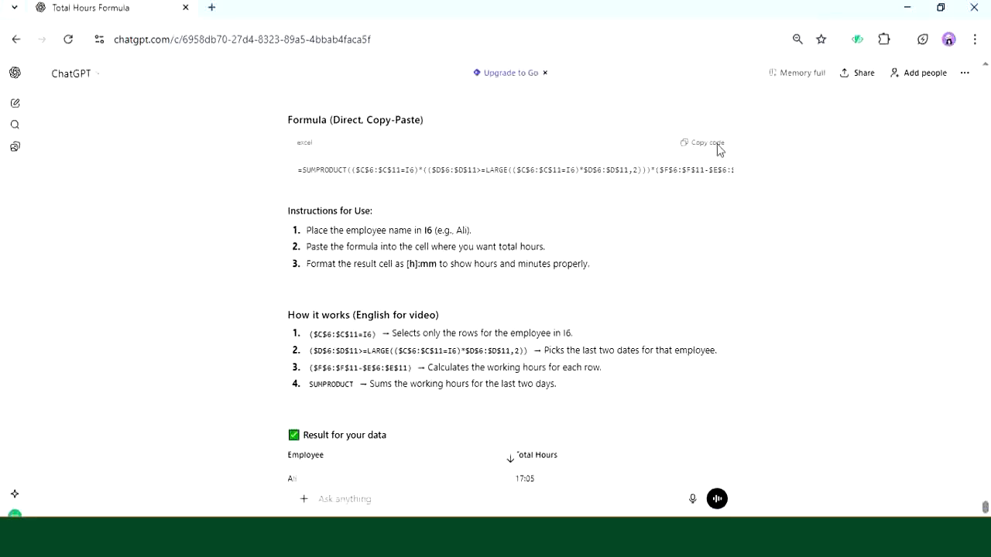
pyautogui.click(687, 147)
pyautogui.click(476, 538)
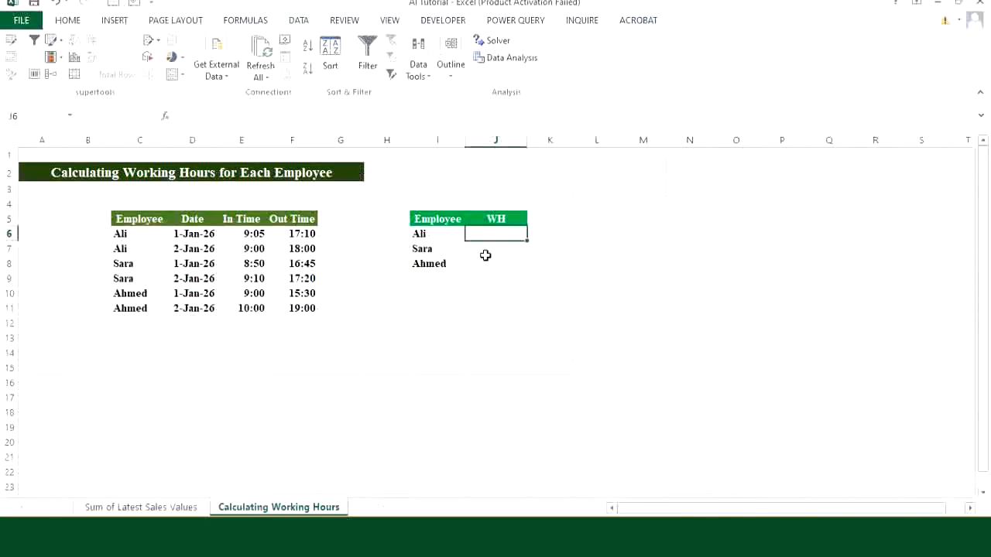
pyautogui.hotkey('ctrl', 'v')
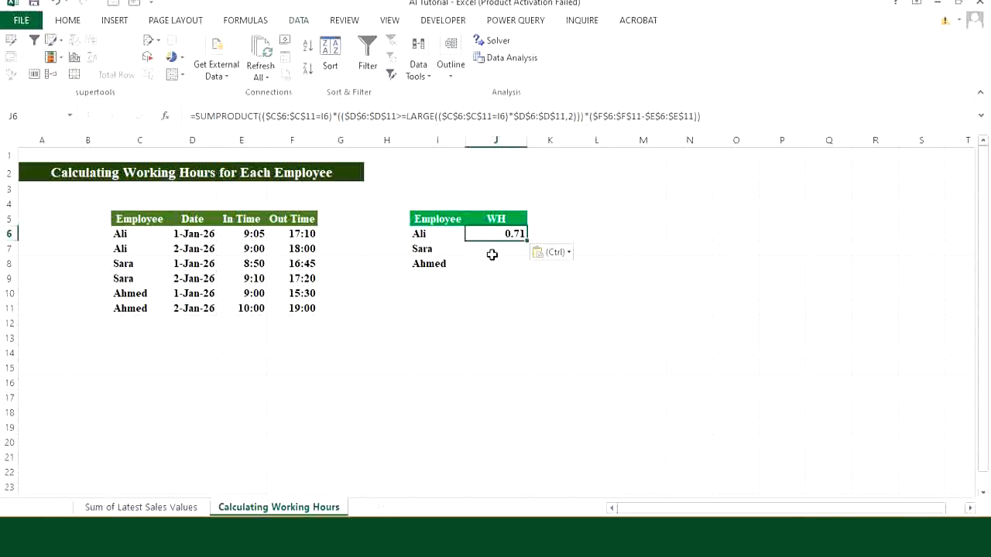
# Format the working hours result in J6 as Time with the 13:30 type.
pyautogui.hotkey('ctrl', '1')
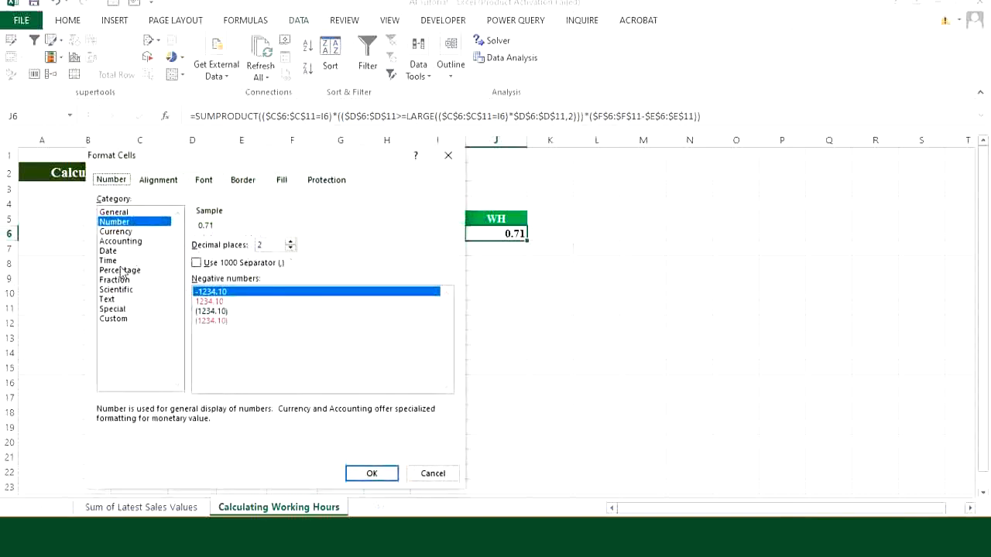
pyautogui.click(119, 262)
pyautogui.click(213, 266)
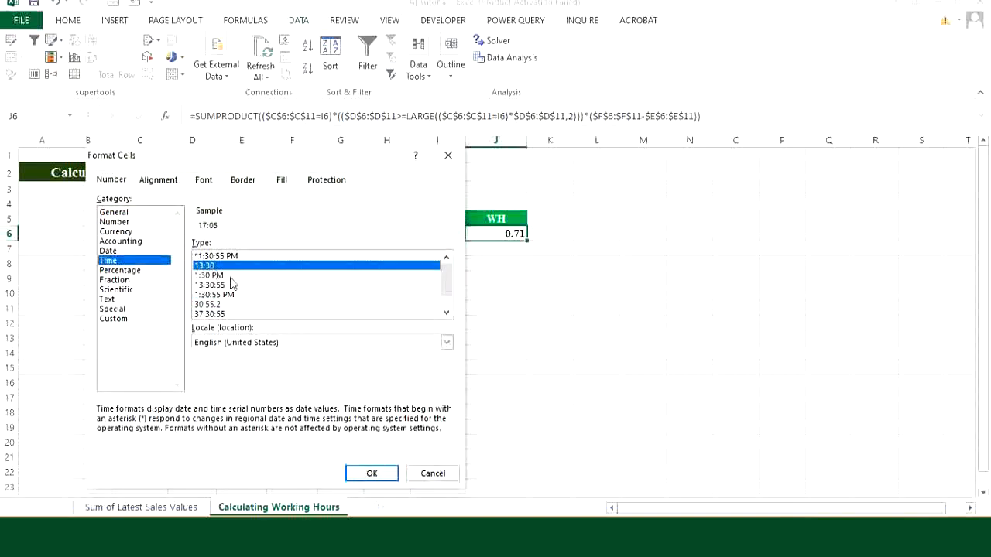
pyautogui.click(373, 473)
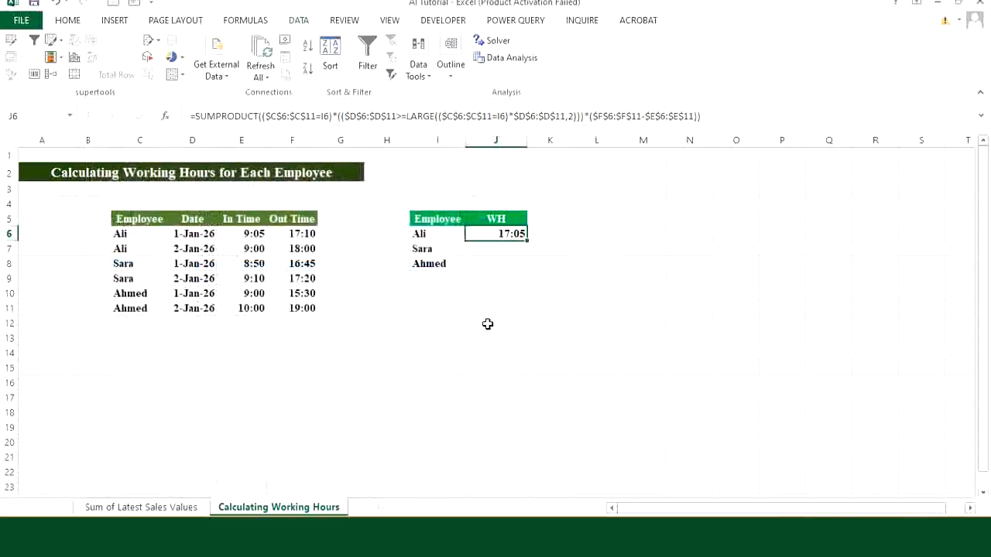
# Review the formula in J6 and the usage instructions and explanation of its parts in ChatGPT.
pyautogui.click(489, 253)
pyautogui.click(493, 235)
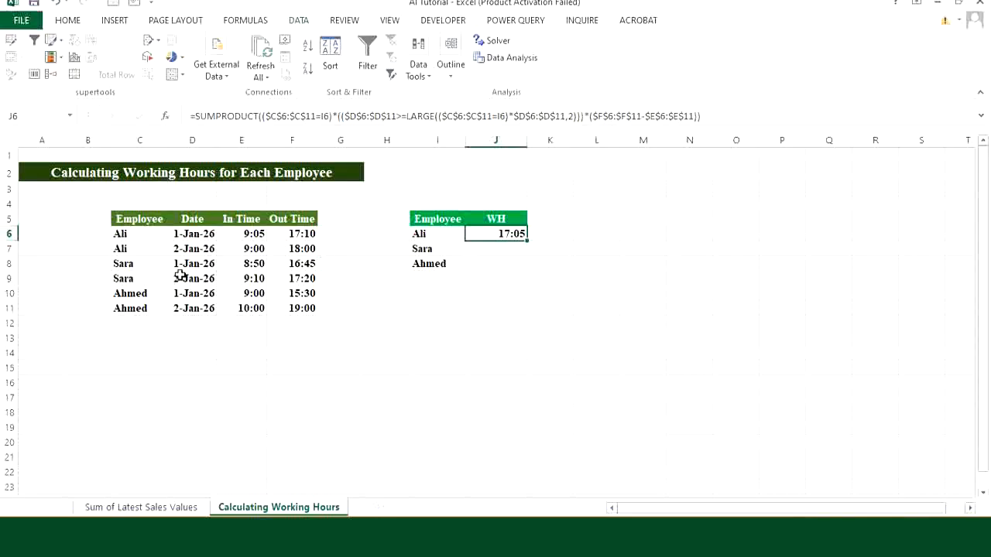
pyautogui.click(546, 542)
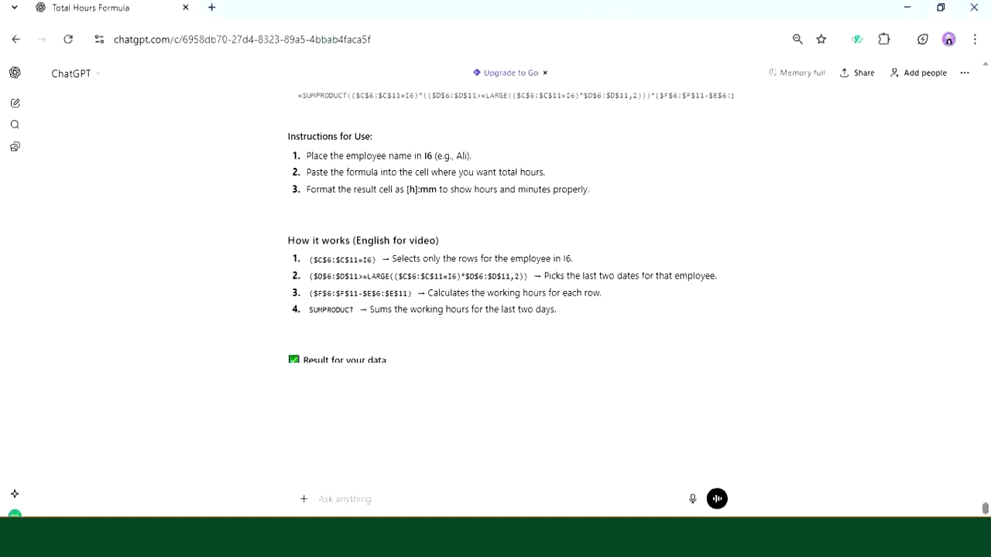
pyautogui.scroll(-2, 363, 256)
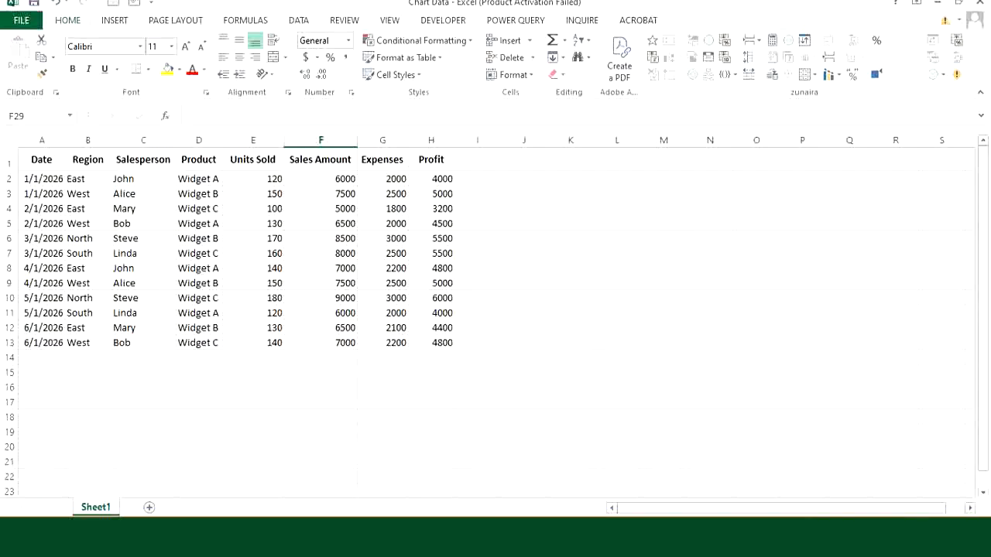
# Copy the whole sales table A1:H13 in the Chart Data workbook and switch to ChatGPT.
pyautogui.click(199, 268)
pyautogui.hotkey('ctrl', 'a')
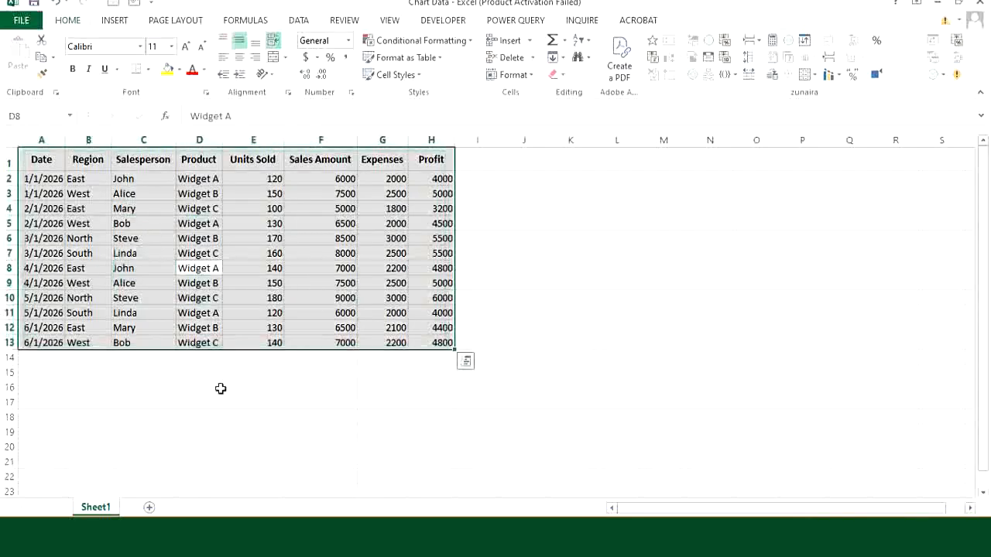
pyautogui.hotkey('ctrl', 'c')
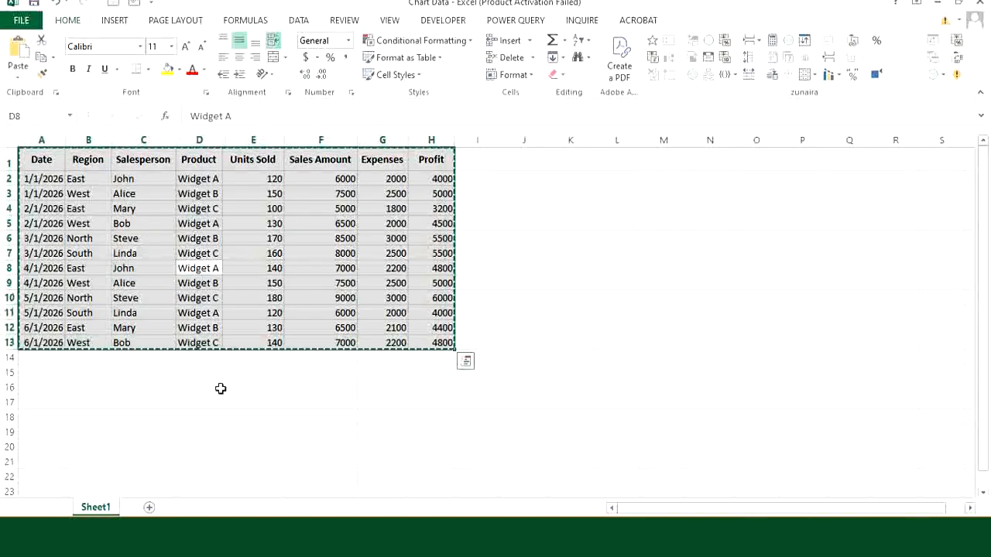
pyautogui.hotkey('alt', 'Tab')
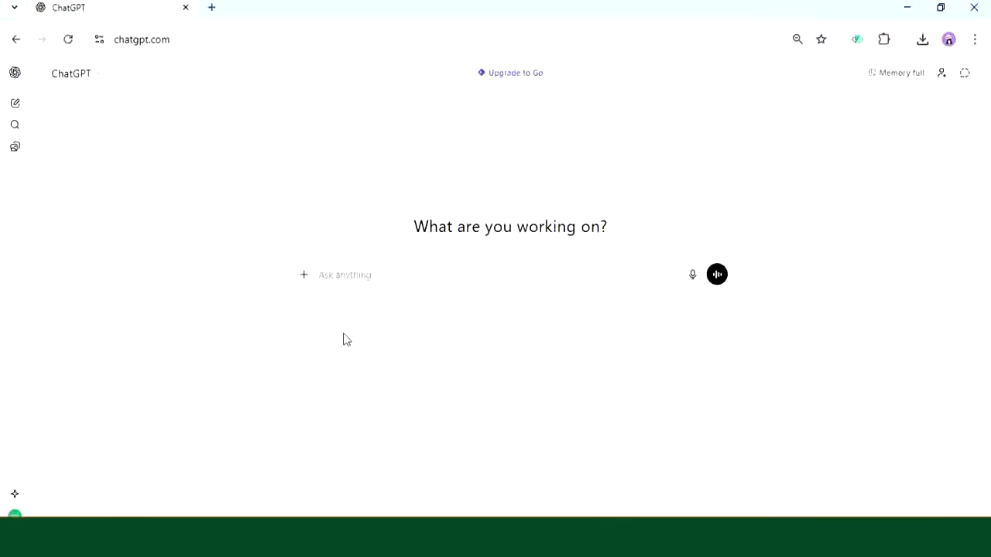
# Write a prompt requesting a region-wise units sold bar chart and a product % sales amount pie chart in an editable, downloadable Excel file.
pyautogui.write('Th')
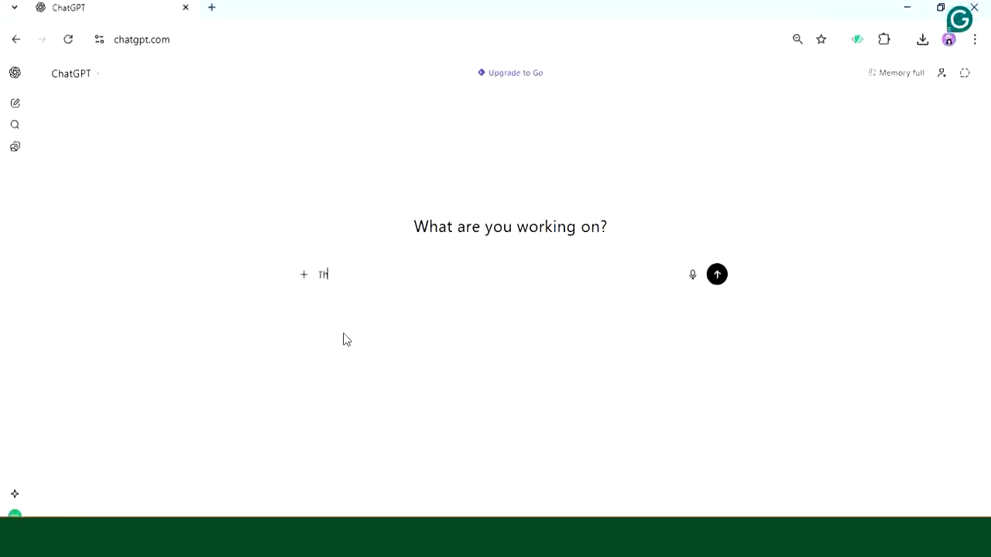
pyautogui.write('is is my data, and I want you to create on')
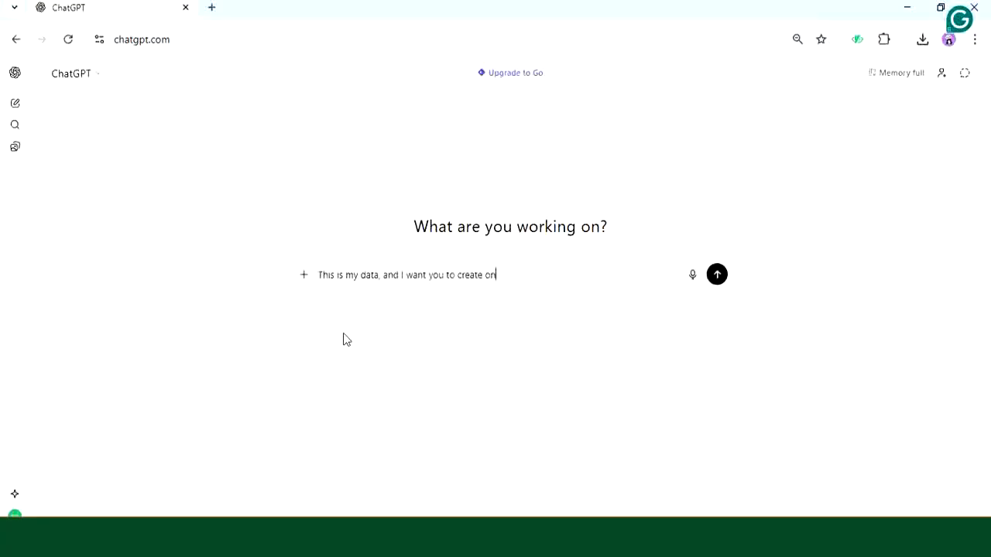
pyautogui.write('e bar chart showing units sold region-wise')
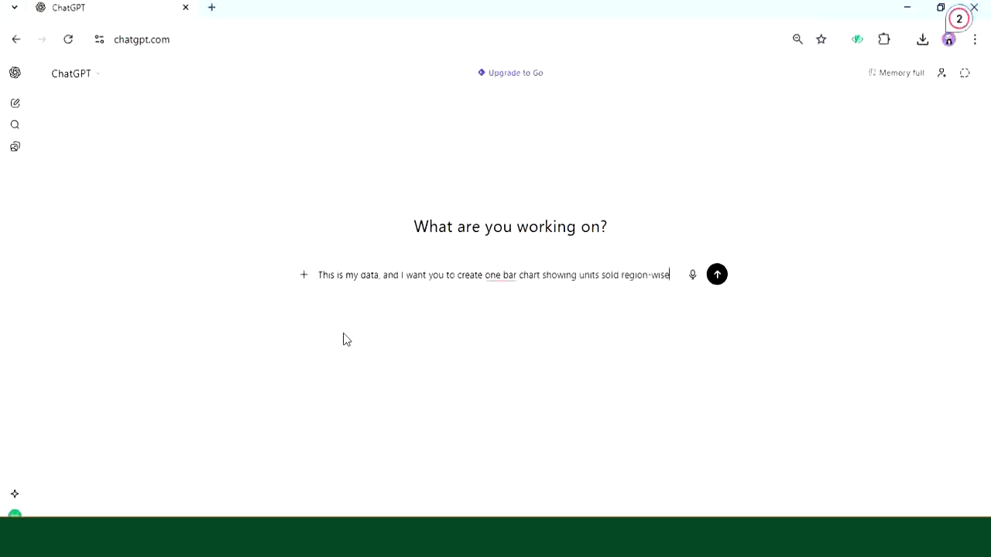
pyautogui.write(' and o')
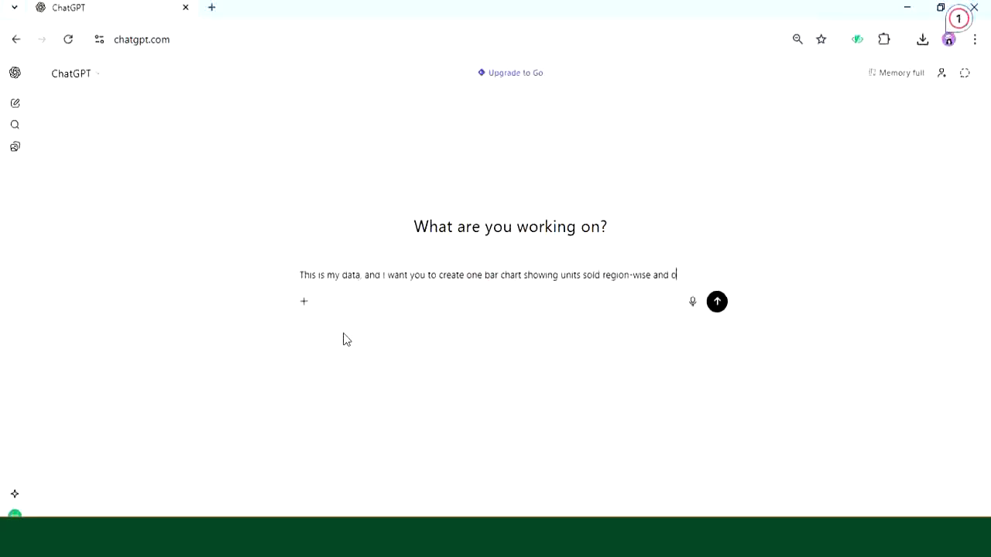
pyautogui.write('ne pie chart')
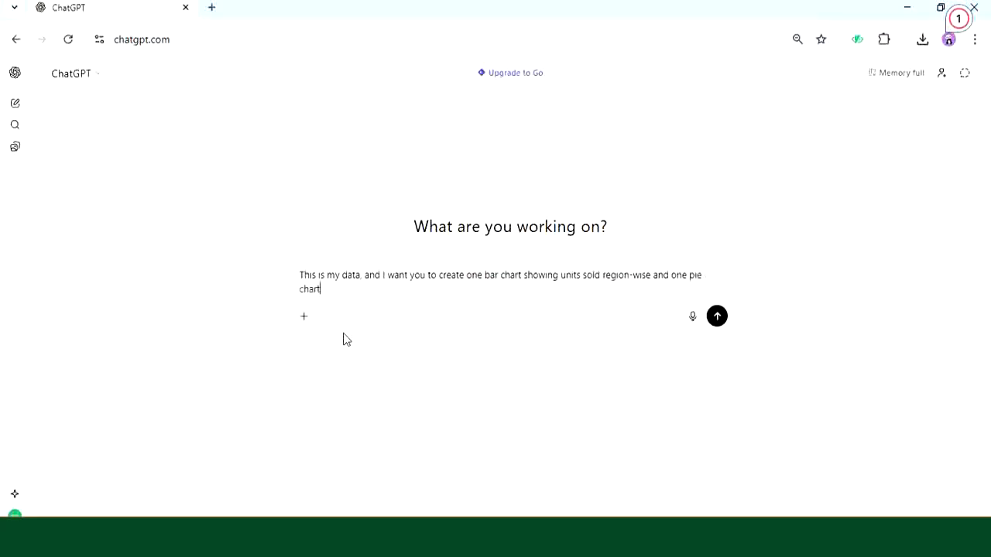
pyautogui.write(' showing % contribution of products in terms of sales a')
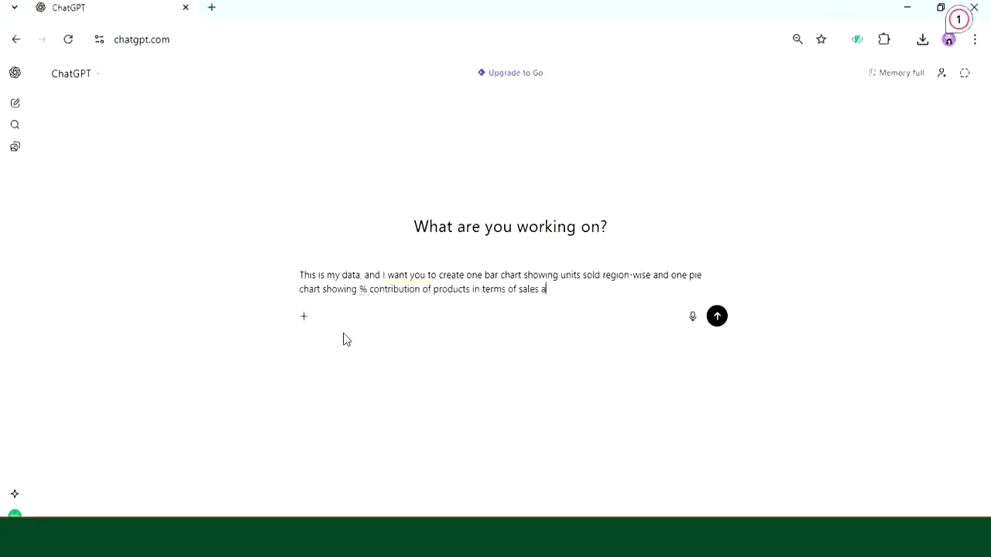
pyautogui.write('mount, and I want you to cerate them in editable and downloadable Excel file')
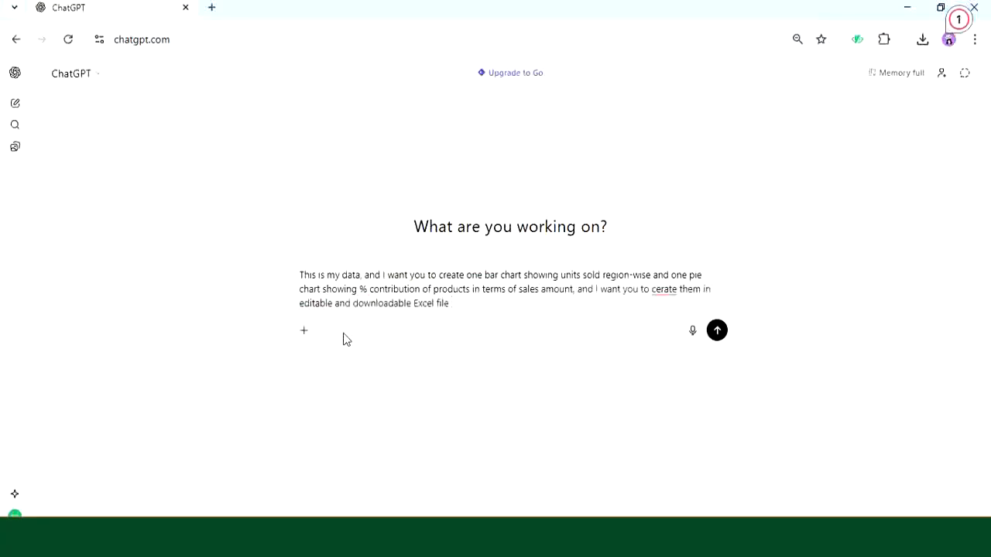
# Require complete linked data, with the source on sheet one linked by formulas to charts on sheets 2 and 3, paste the table and submit.
pyautogui.write(' with complete linked data. Alos keep my provided information')
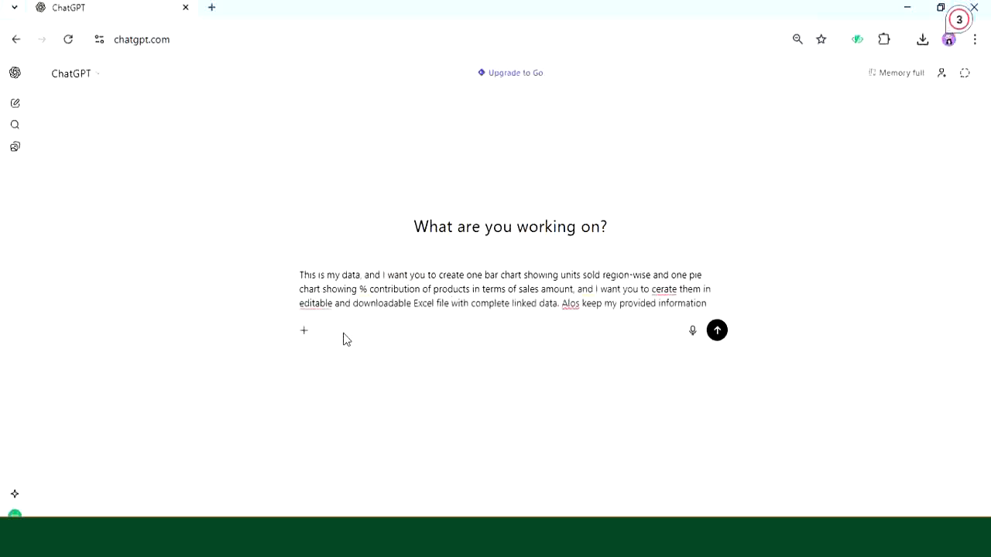
pyautogui.write(' in sheet one and keep it linked with chart information on sheet 2 and sheet 3using formulas.')
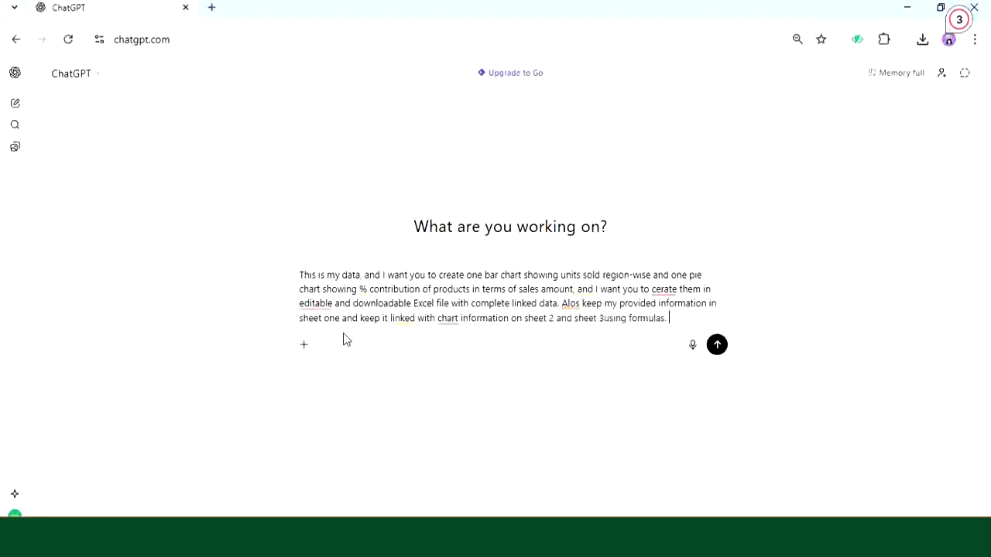
pyautogui.hotkey('ctrl', 'v')
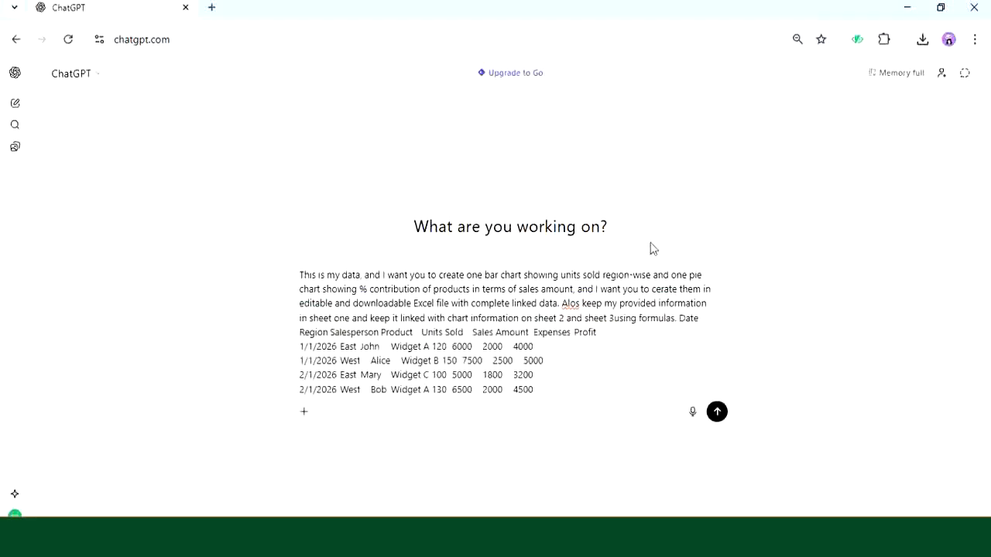
pyautogui.click(717, 416)
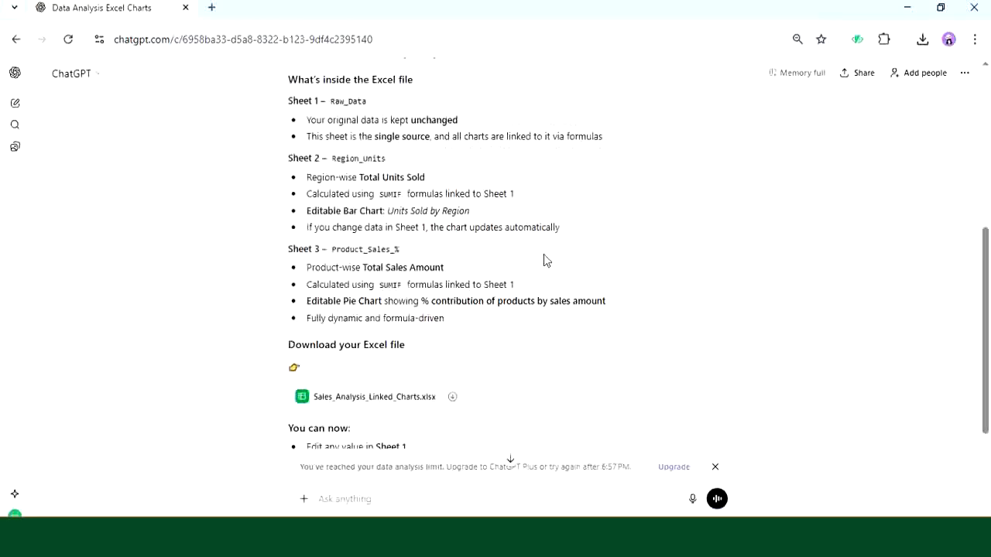
# Download Sales_Analysis_Linked_Charts.xlsx from the ChatGPT response, open it in Excel and view the Region_Units sheet.
pyautogui.scroll(-1, 544, 253)
pyautogui.scroll(-2, 543, 253)
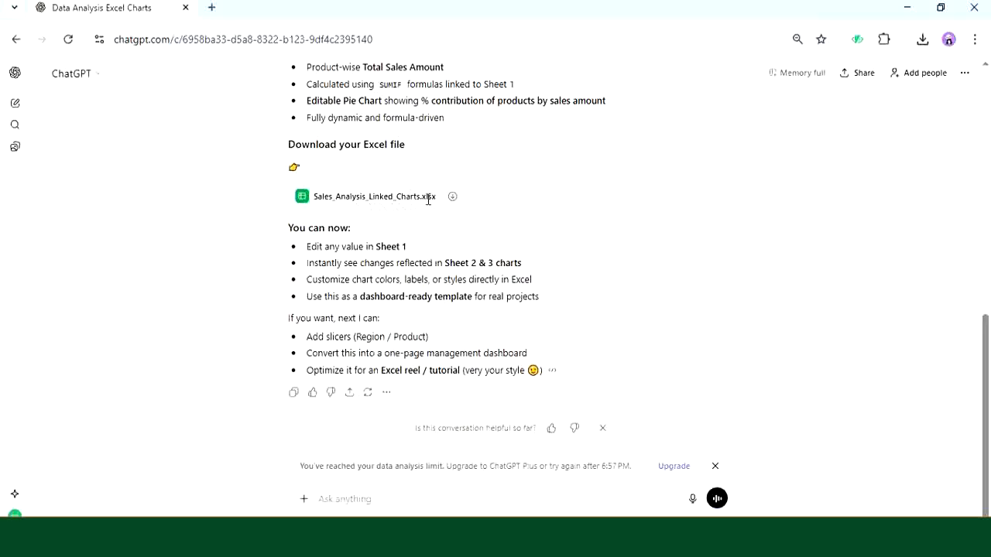
pyautogui.click(452, 196)
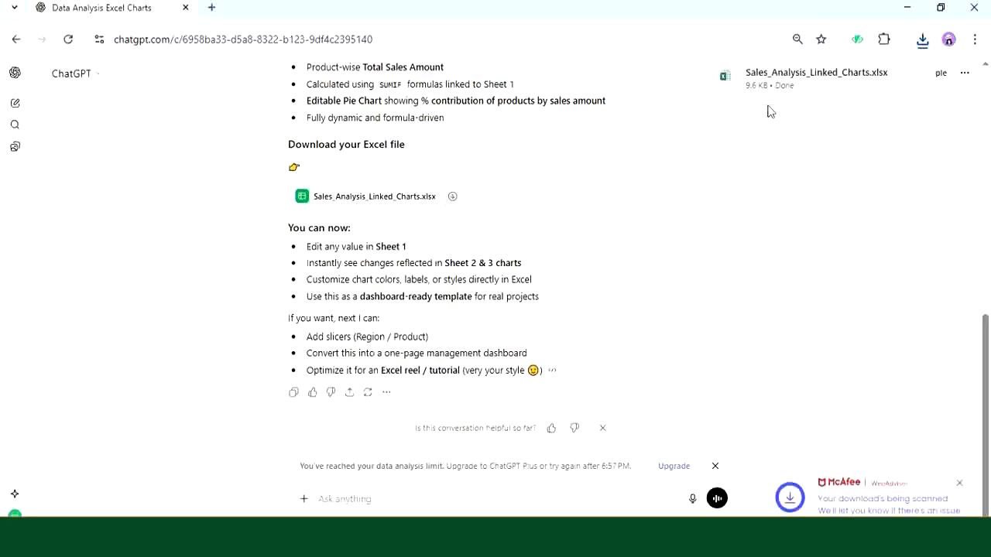
pyautogui.click(784, 84)
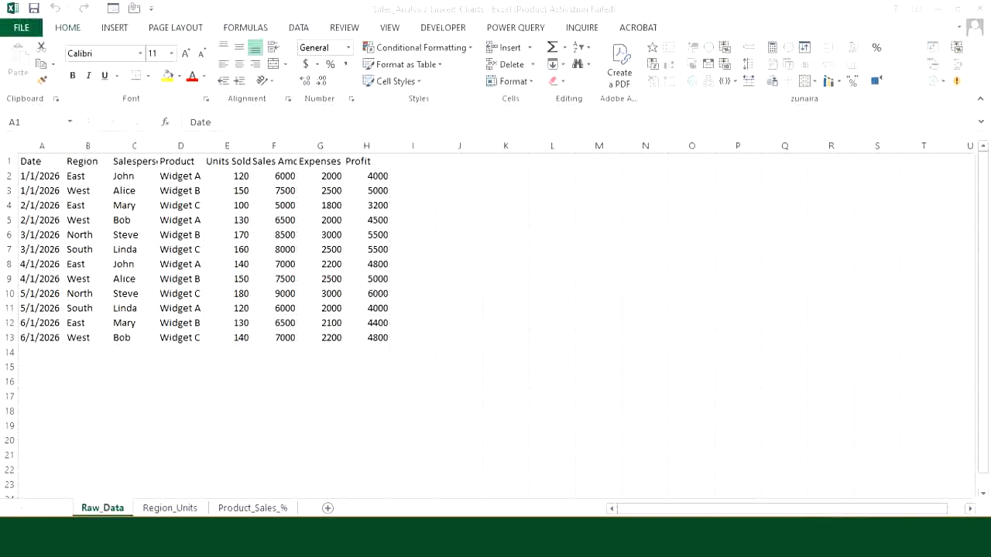
pyautogui.click(178, 509)
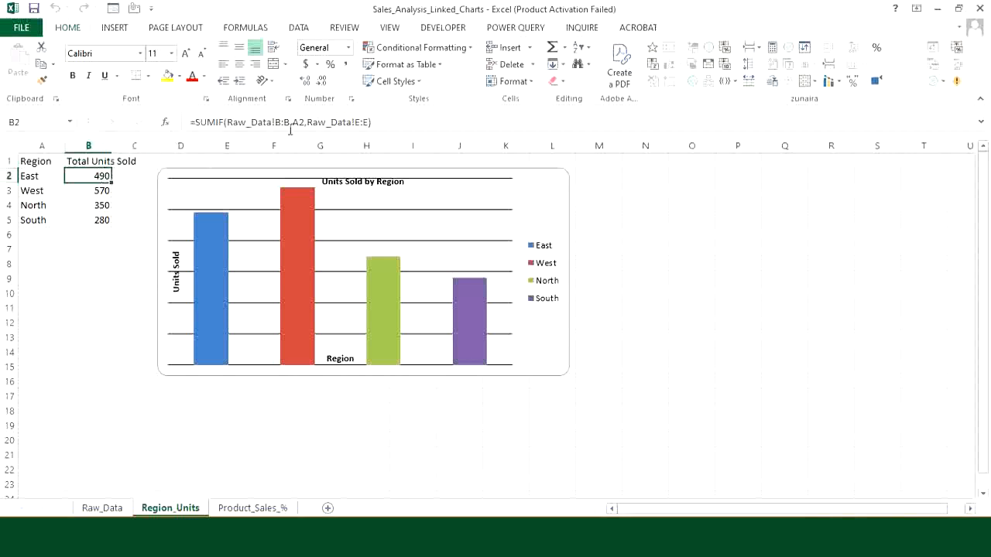
# Set the units sold in E2 of the Raw_Data sheet to 130 and check the linked chart on Region_Units.
pyautogui.click(115, 508)
pyautogui.click(243, 177)
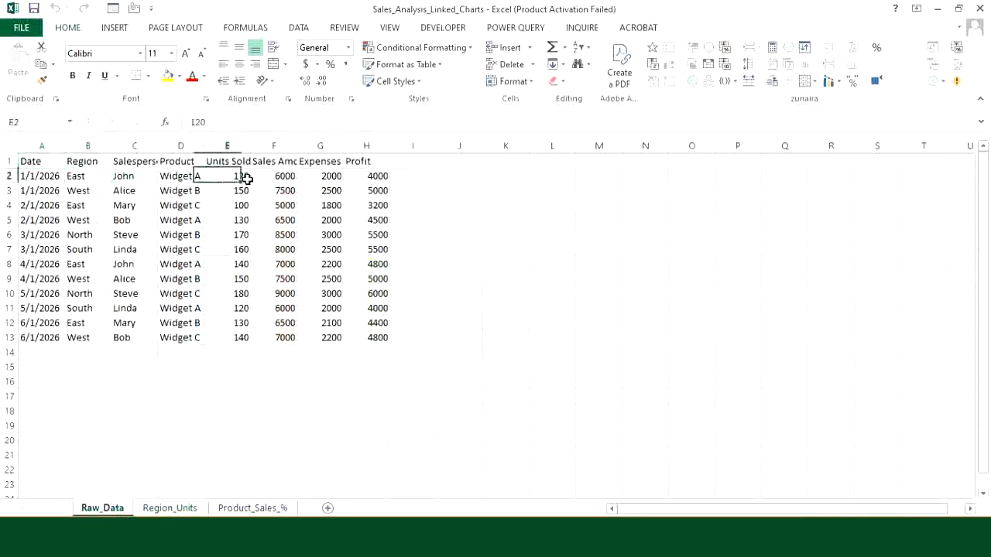
pyautogui.write('1')
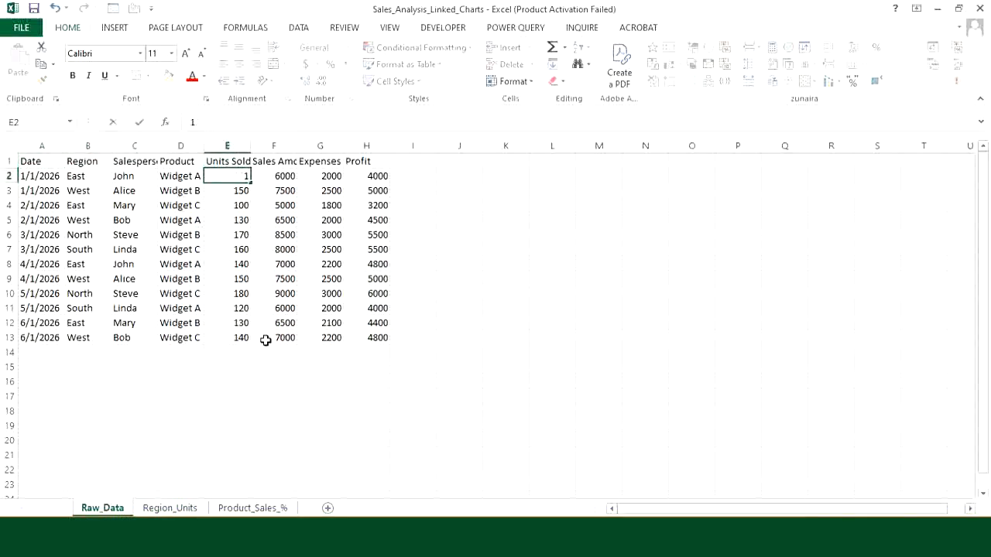
pyautogui.write('30')
pyautogui.click(293, 380)
pyautogui.click(170, 508)
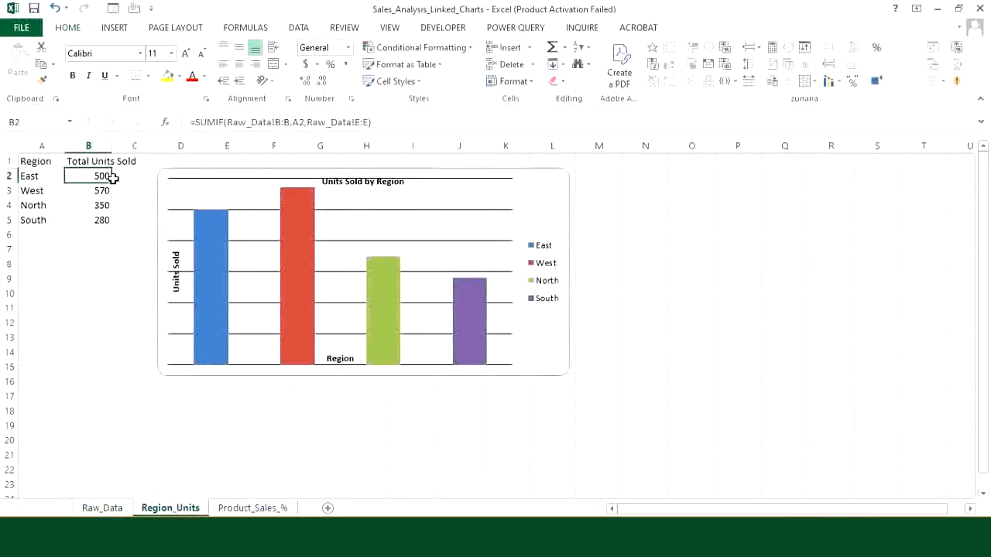
# Remove the axis titles and chart title from the Region_Units bar chart and add a data table.
pyautogui.click(473, 211)
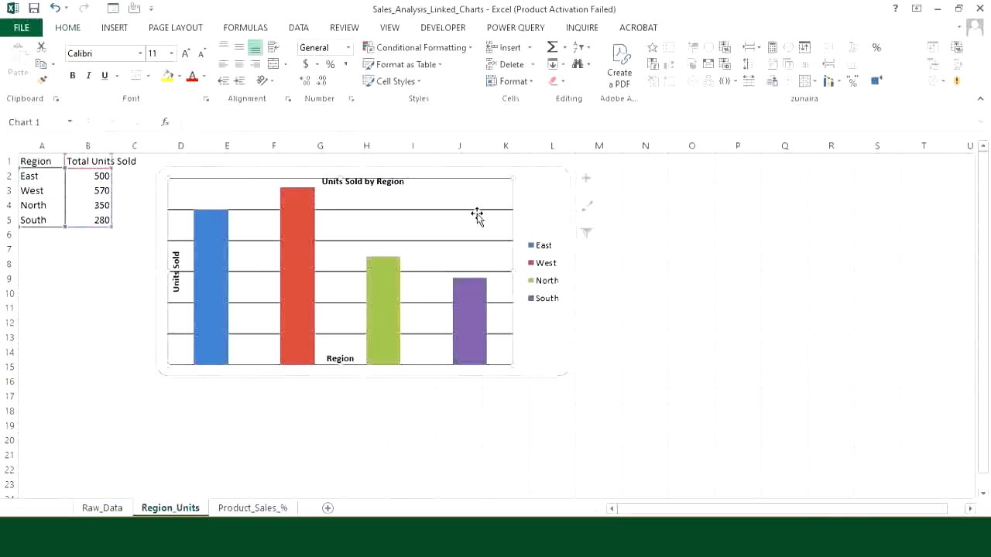
pyautogui.click(589, 180)
pyautogui.click(623, 211)
pyautogui.click(622, 226)
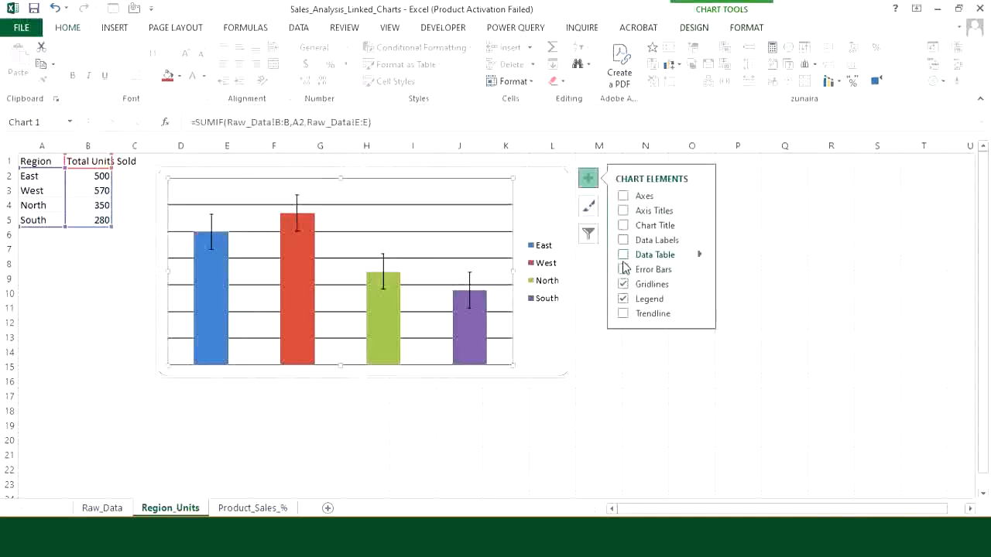
pyautogui.click(637, 254)
pyautogui.click(364, 398)
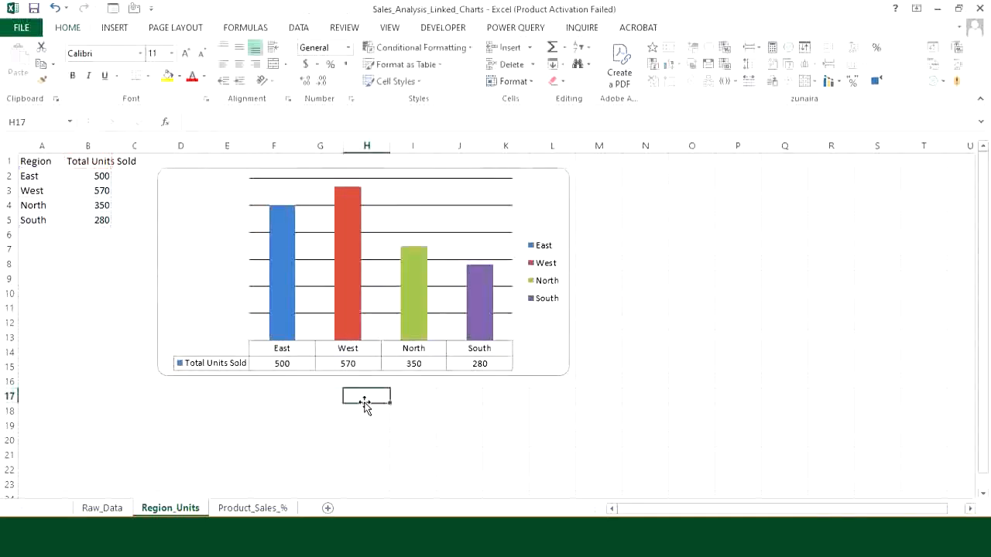
# Inspect the total sales amount formulas in B2:B4 on the Product_Sales_% sheet.
pyautogui.click(251, 507)
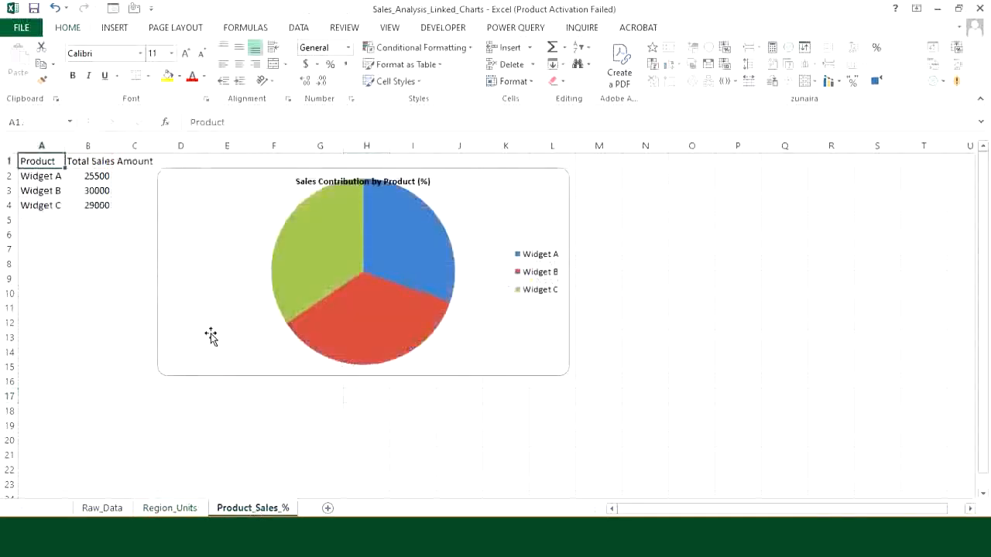
pyautogui.click(97, 177)
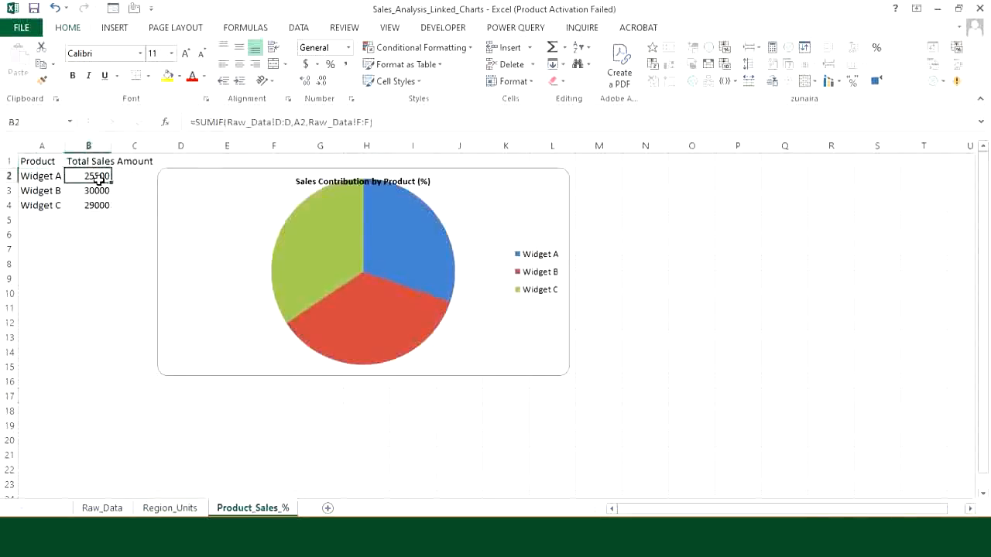
pyautogui.click(96, 191)
pyautogui.click(97, 205)
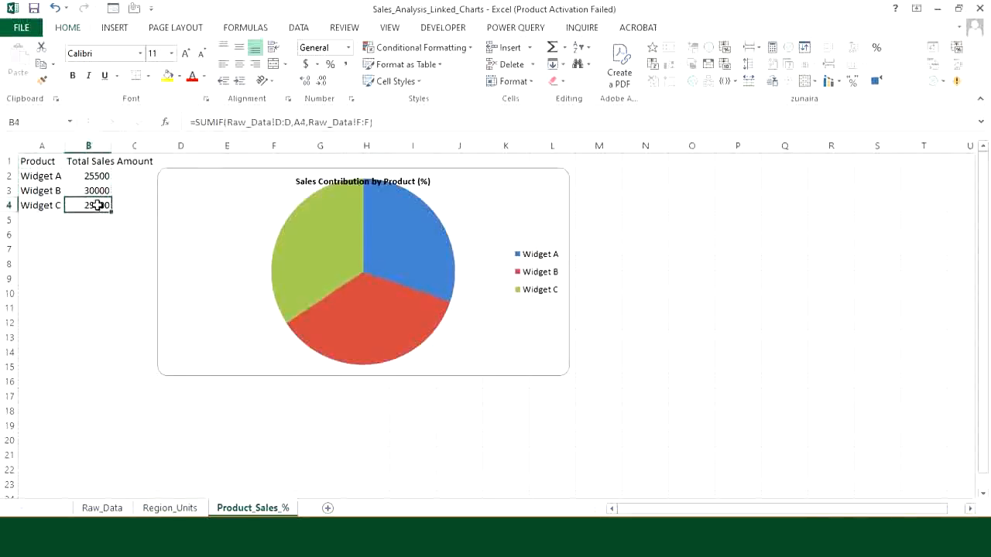
# Remove the chart title from the pie chart on the Product_Sales_% sheet.
pyautogui.click(196, 379)
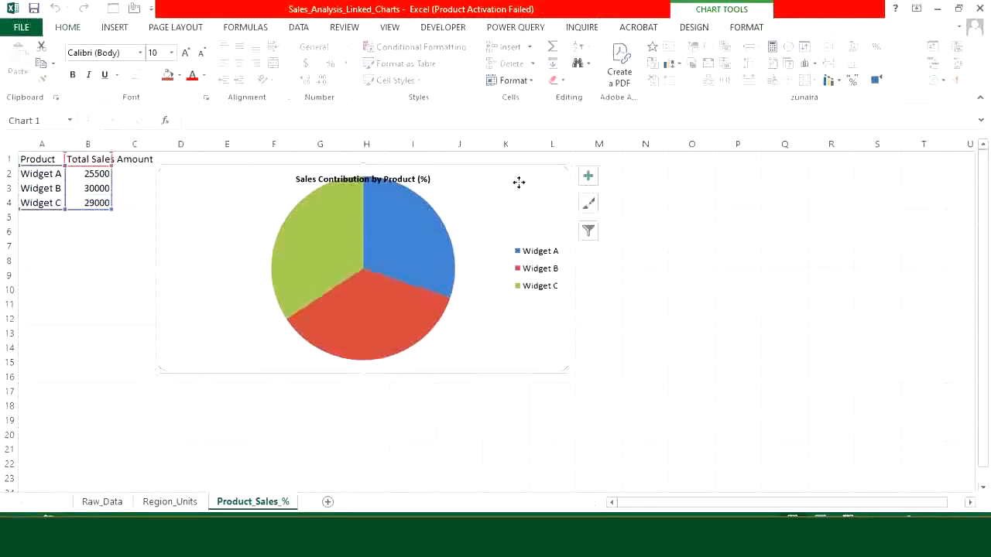
pyautogui.click(588, 176)
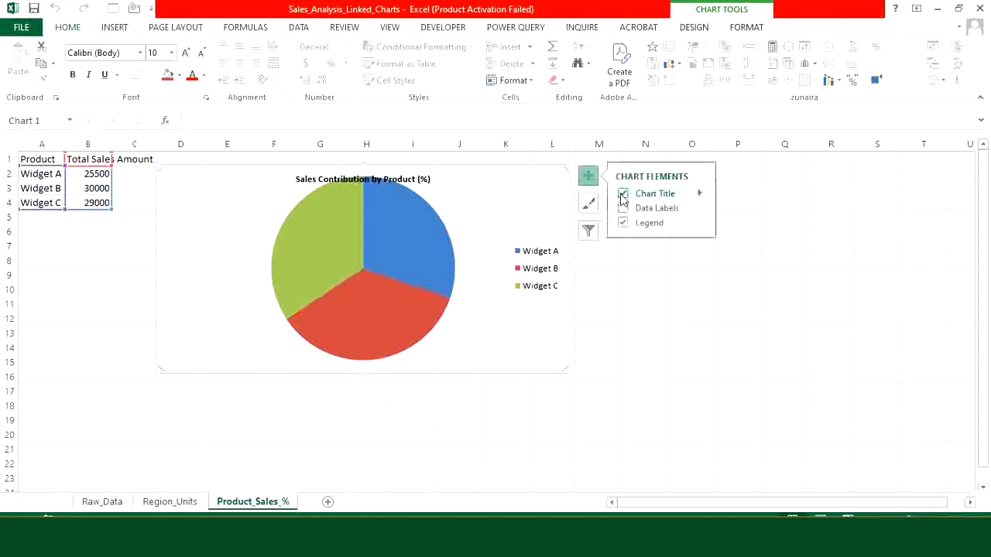
pyautogui.click(623, 194)
pyautogui.click(604, 336)
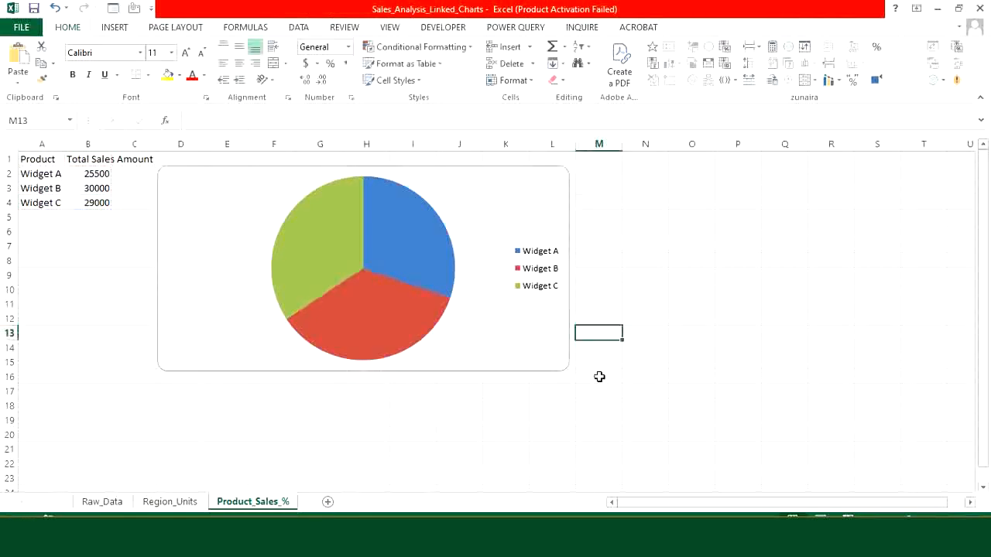